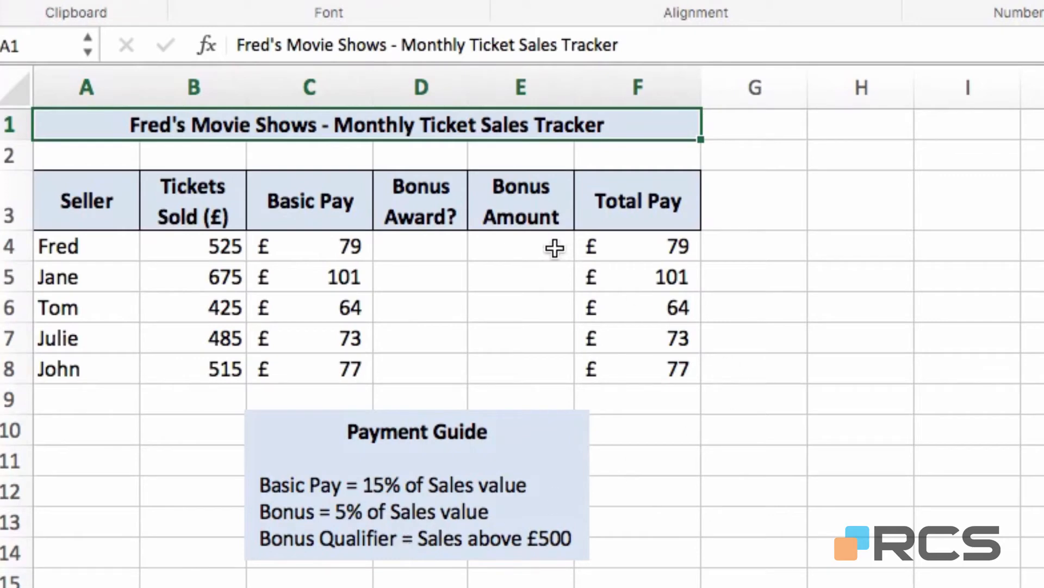
Enter the formula =IF(B4>500,"Yes","No") in cell D4 of the Bonus Award? column
left_click(423, 249)
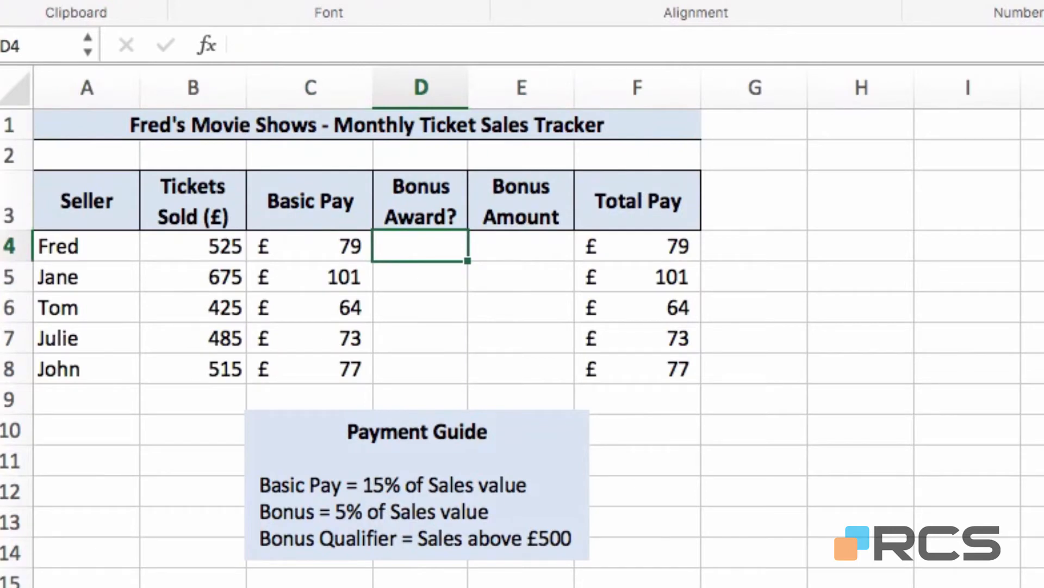
type("=if")
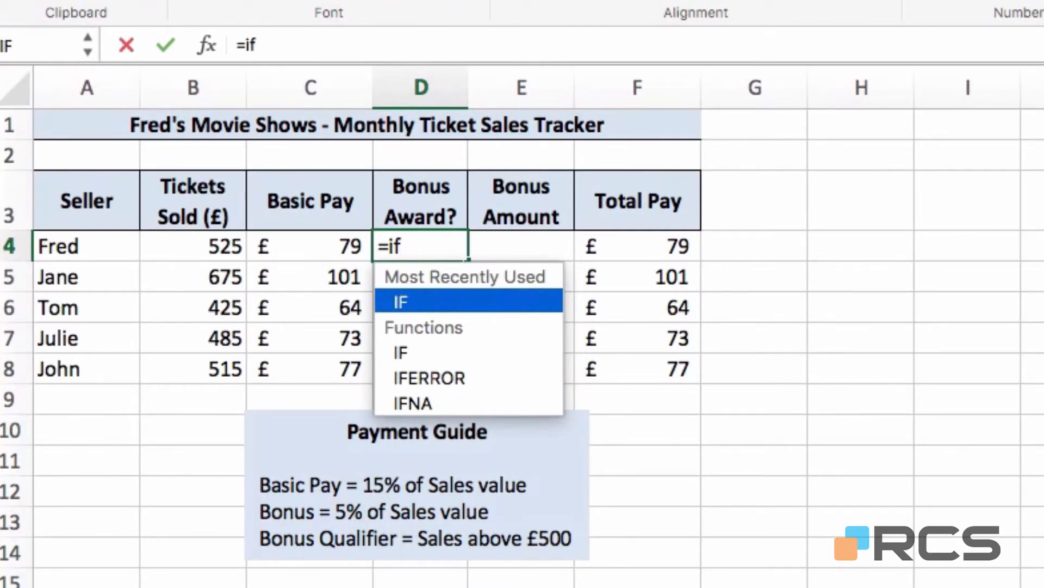
type("(")
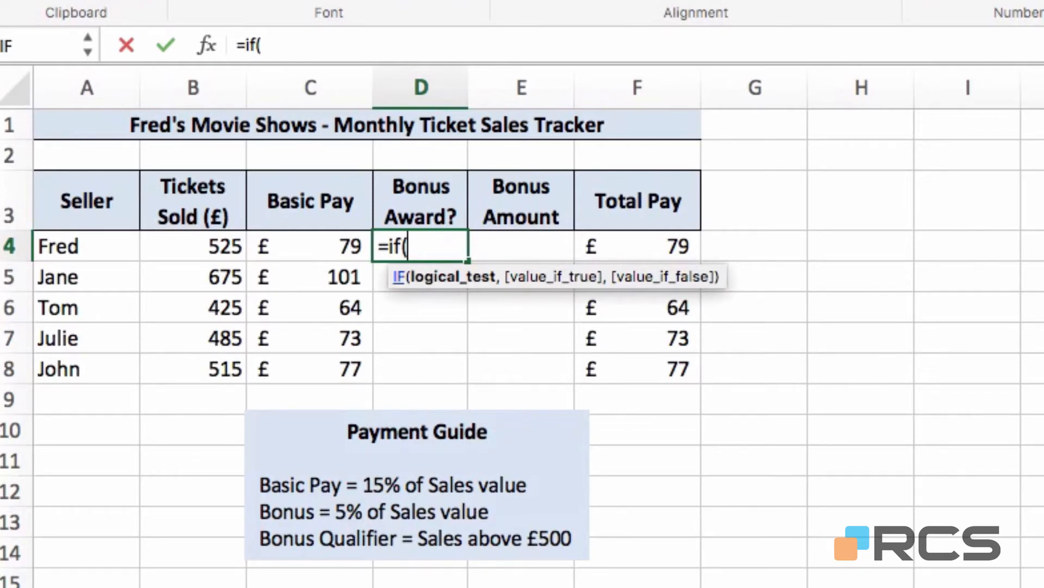
left_click(196, 249)
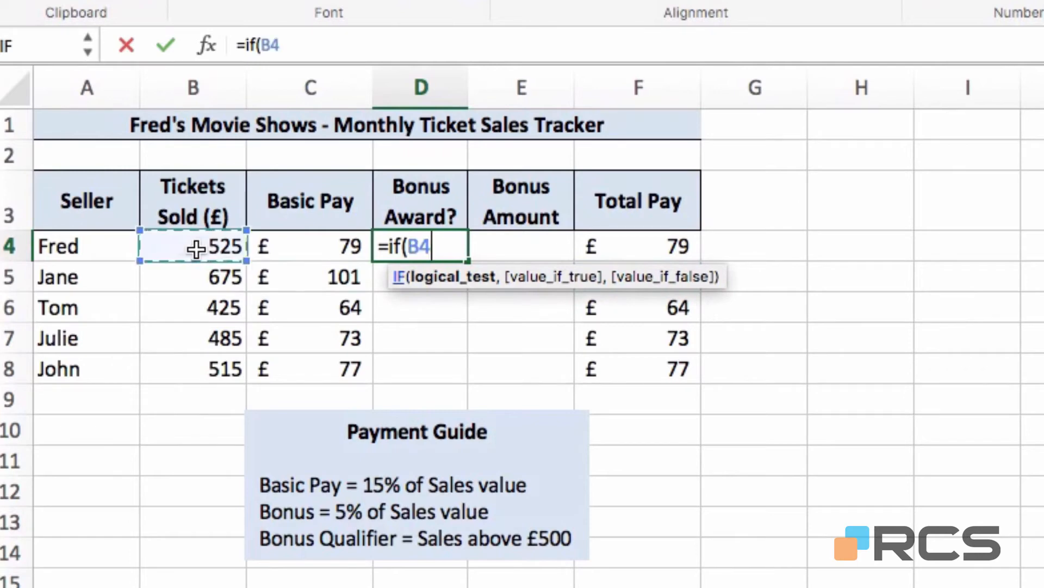
type(">")
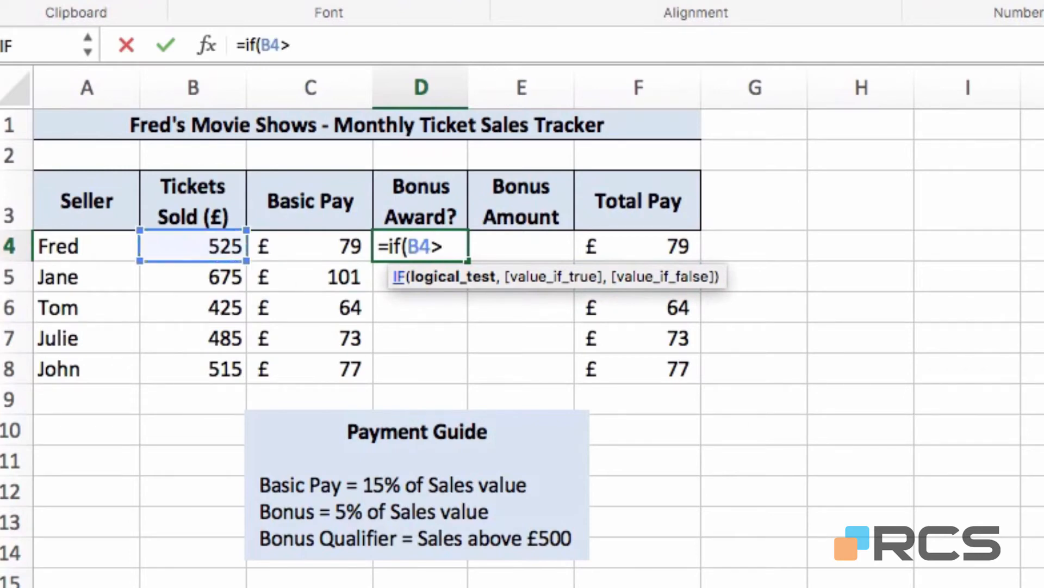
type("500")
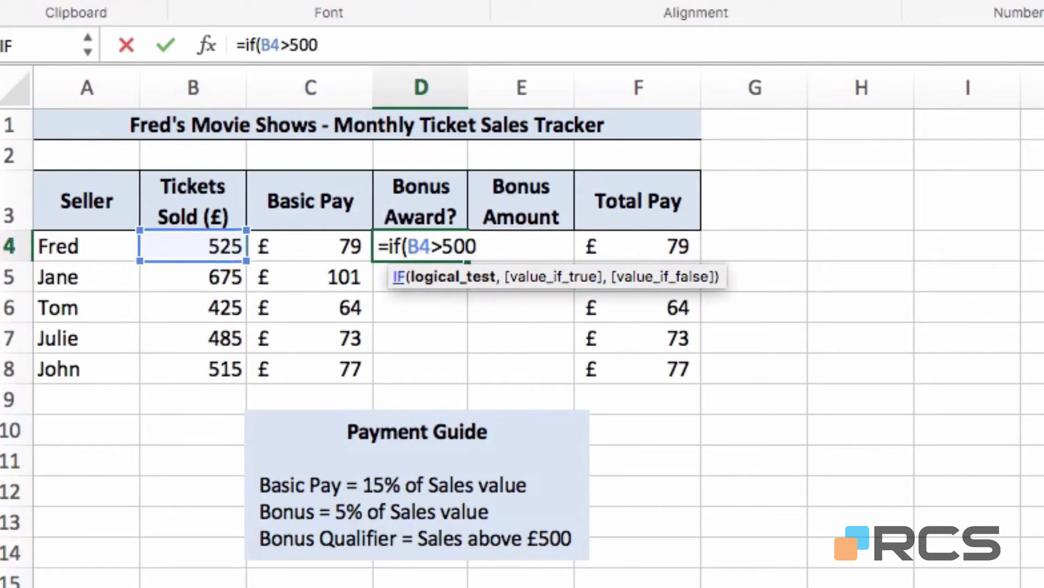
type(",")
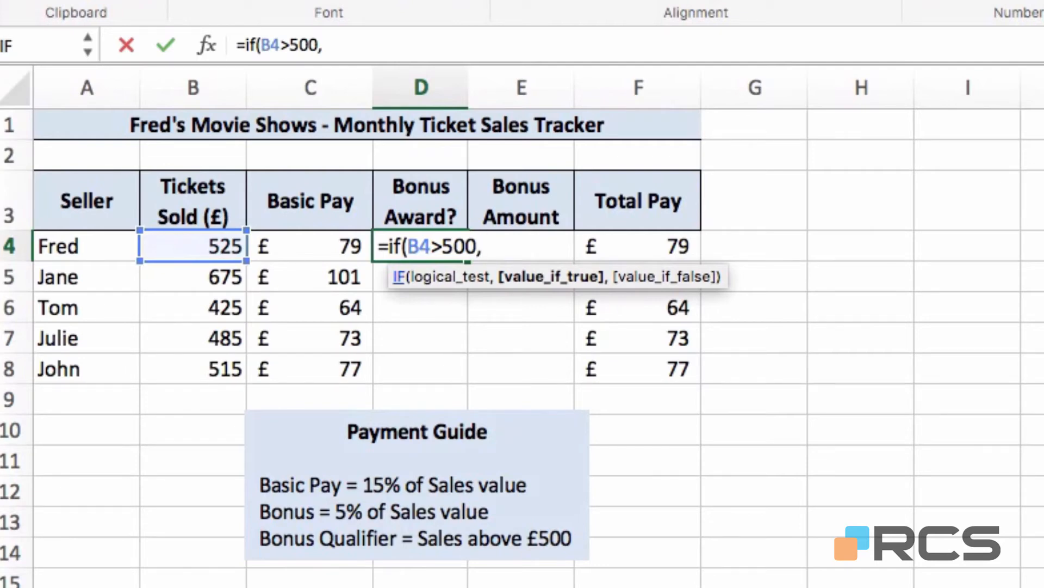
type("\"Yes")
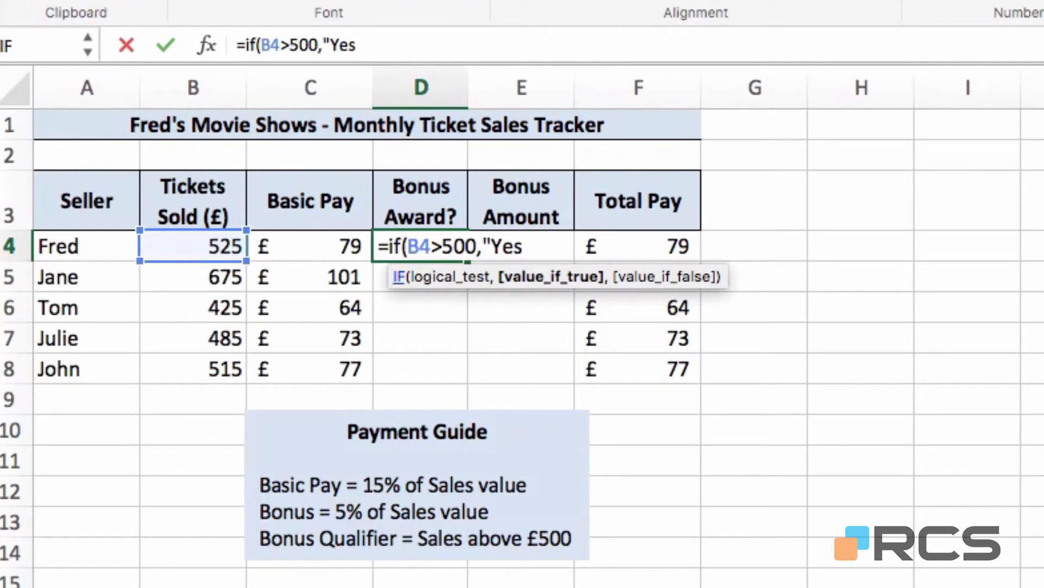
type("\",")
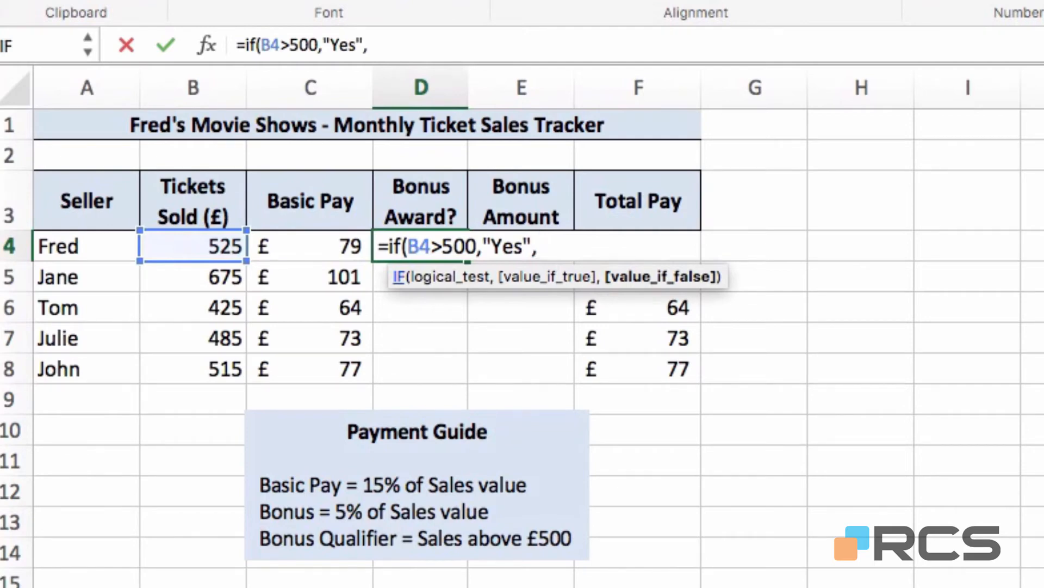
type("\"No\"")
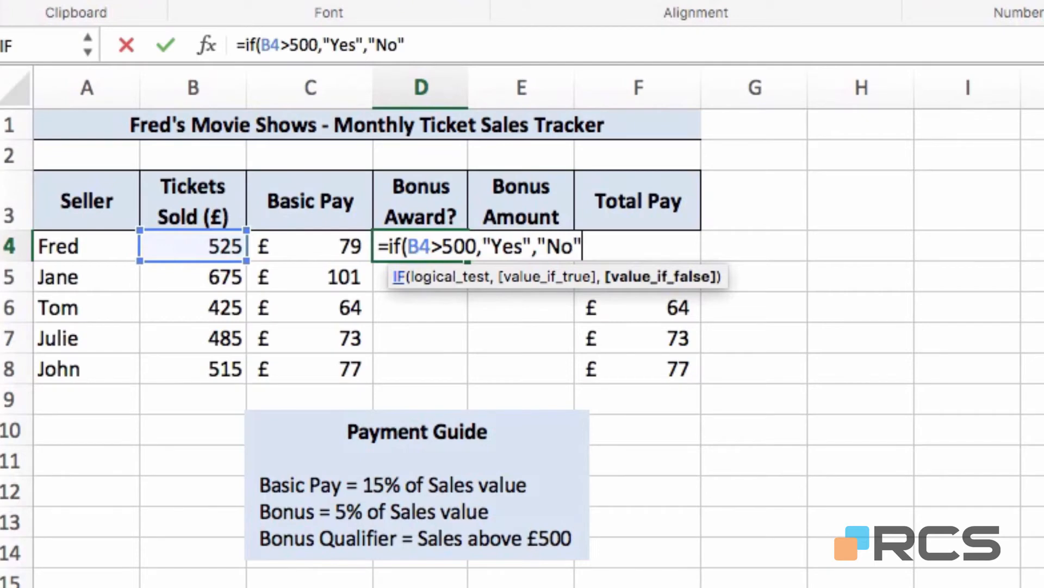
type(")")
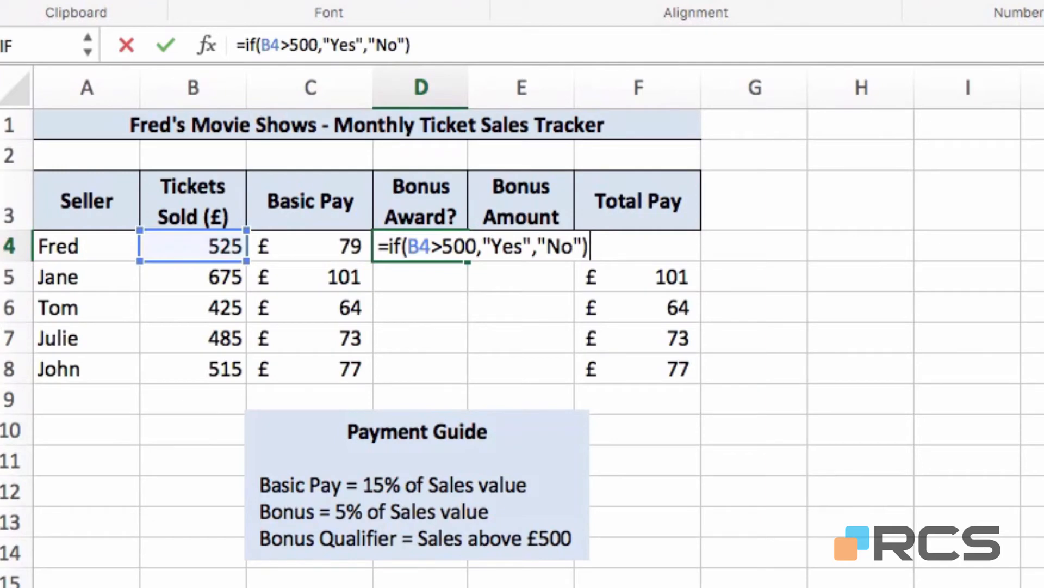
key("Return")
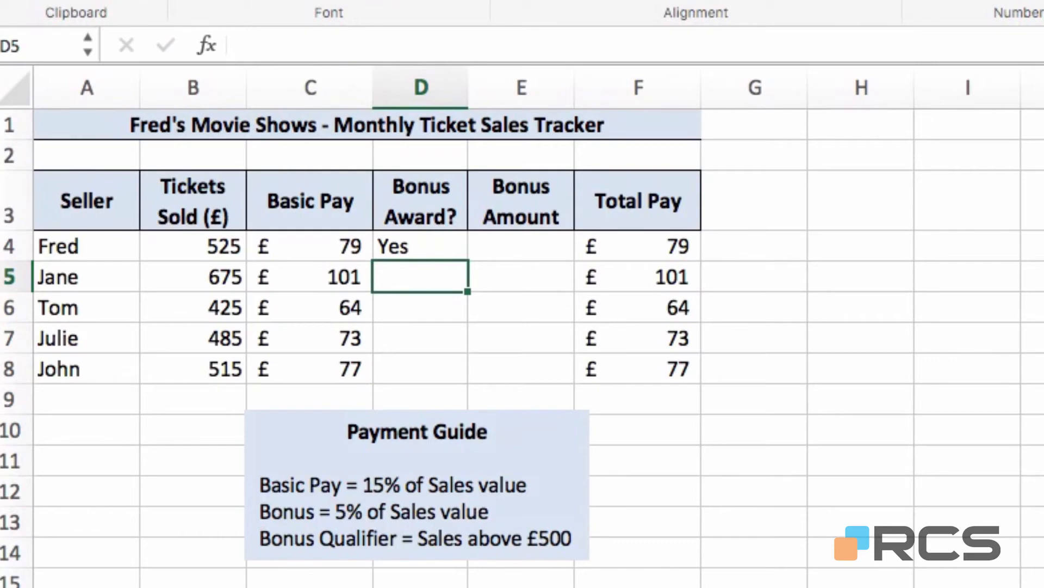
Test the Bonus Award? formula by setting the tickets sold in B4 to 495, and undo that change
left_click(420, 246)
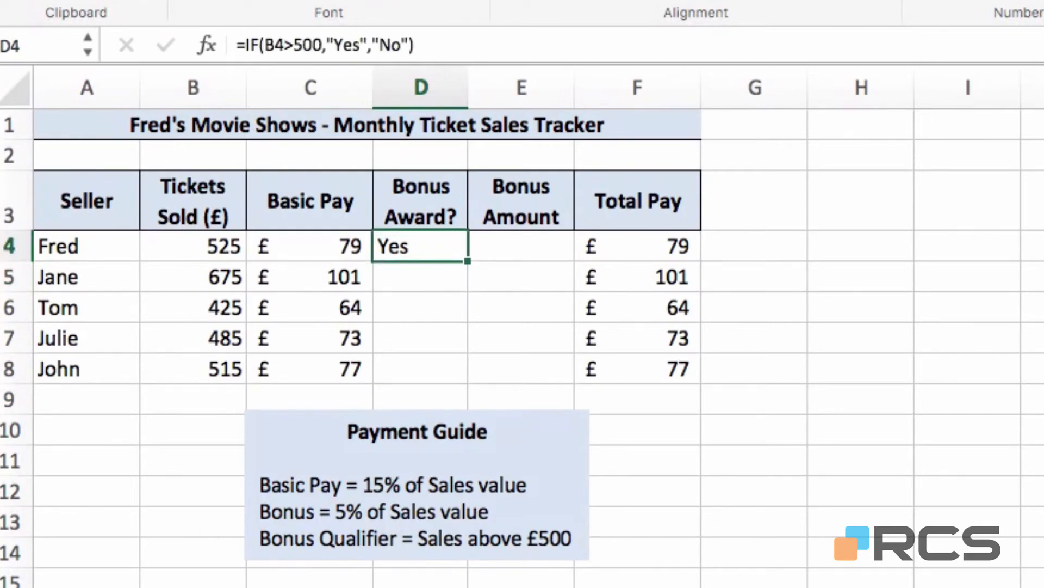
key("Left")
key("Left")
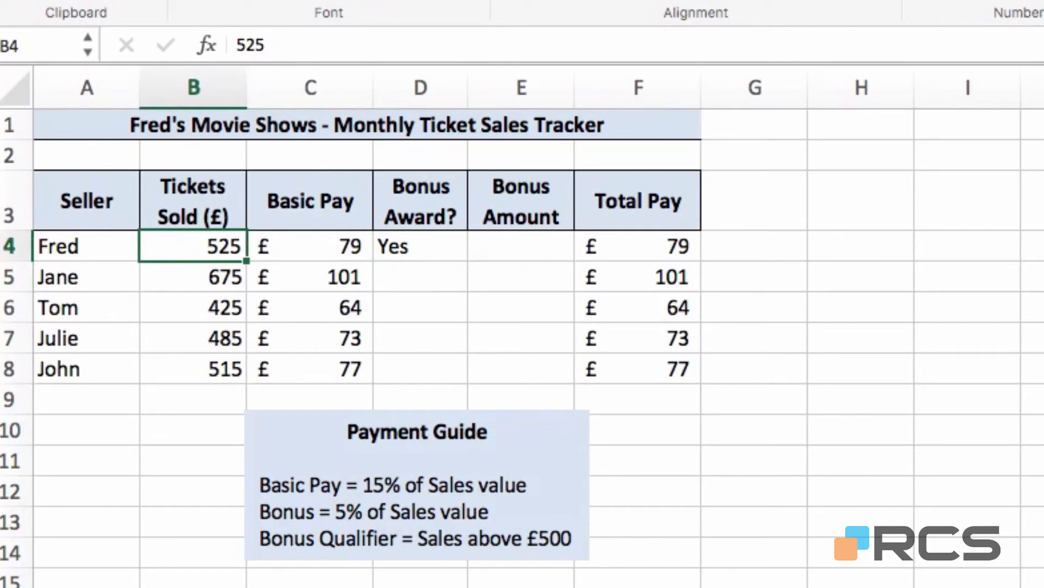
type("495")
key("Return")
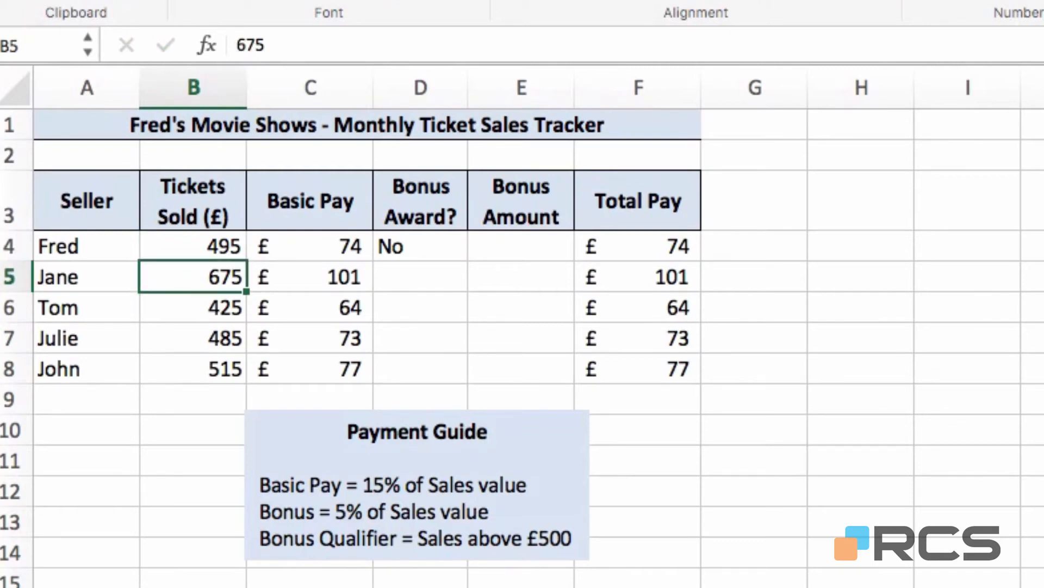
key("super+z")
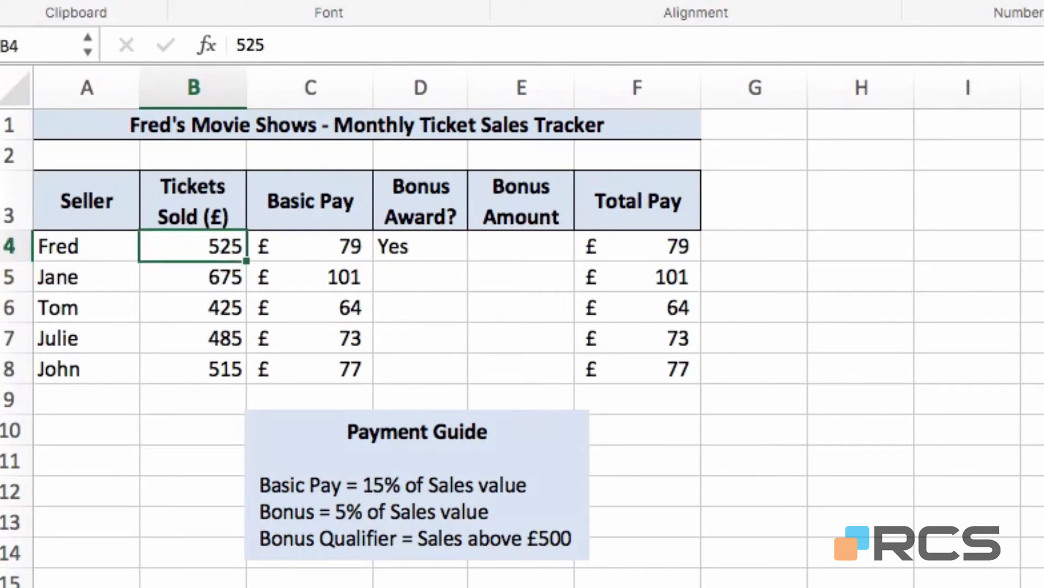
Enter the formula =IF(D4="Yes",B4*5%,0) in cell E4 of the Bonus Amount column
key("Right")
key("Right")
key("Right")
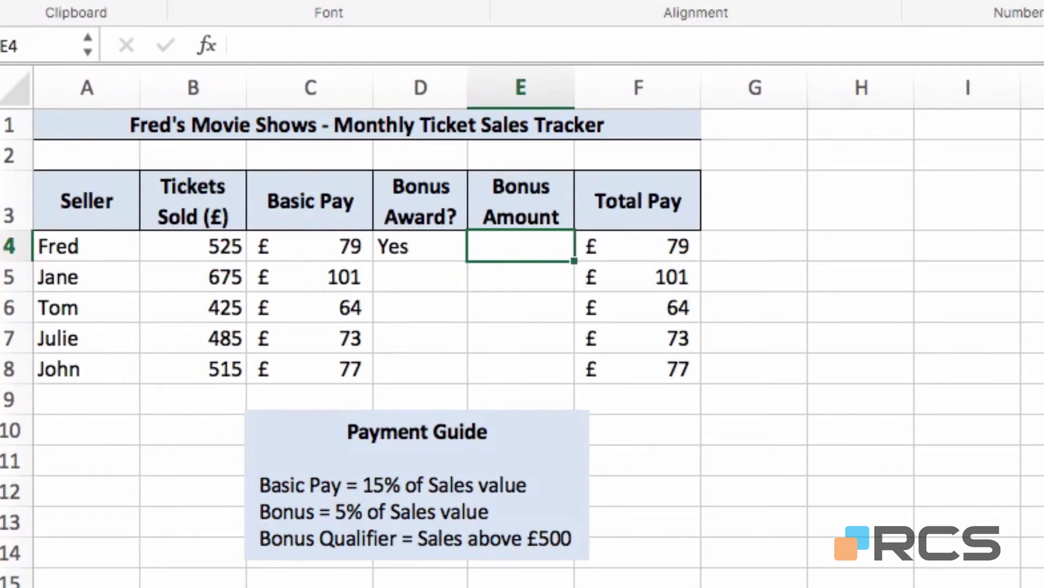
type("=if")
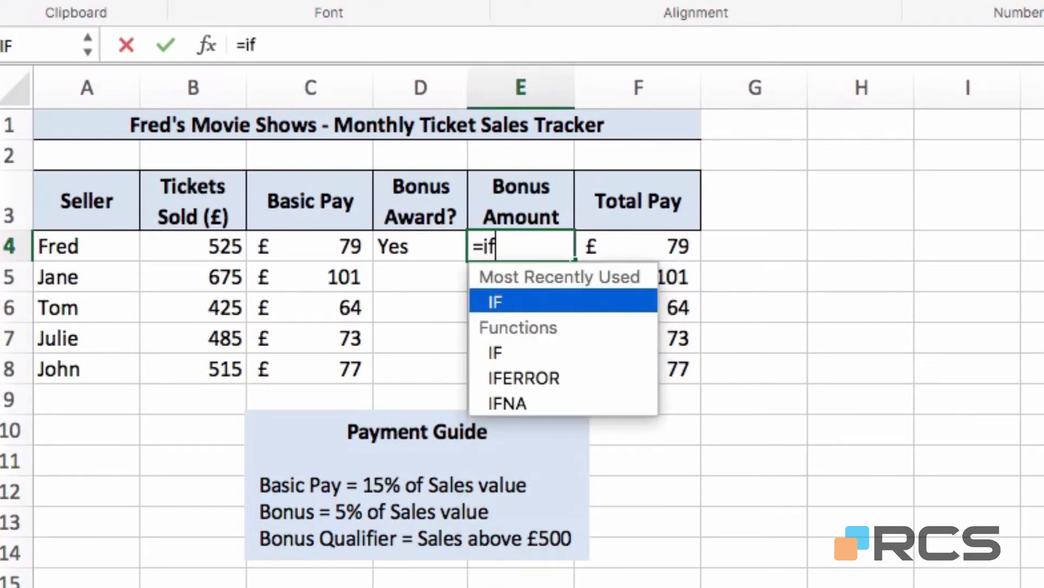
type("(")
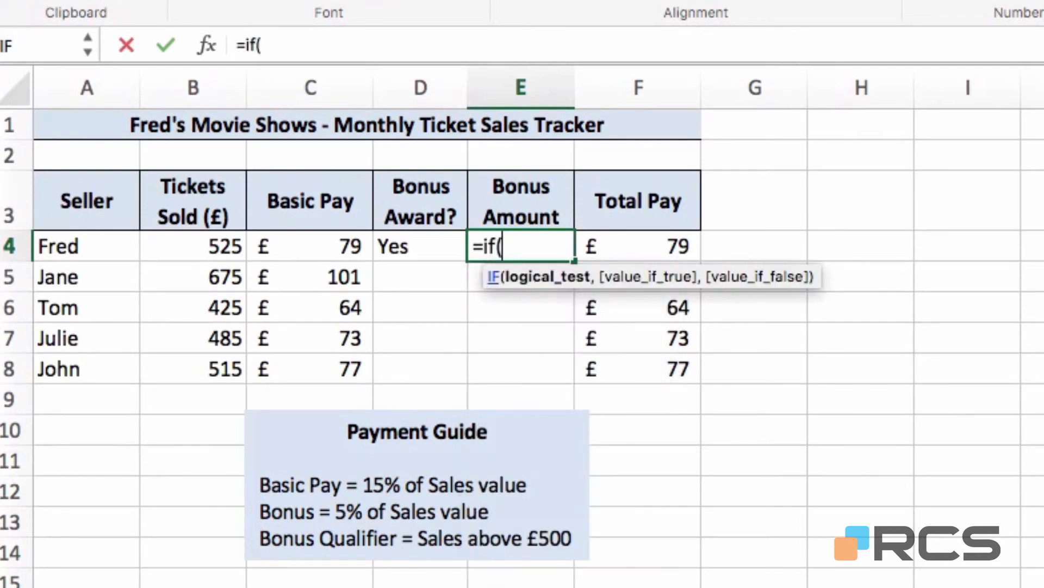
left_click(423, 252)
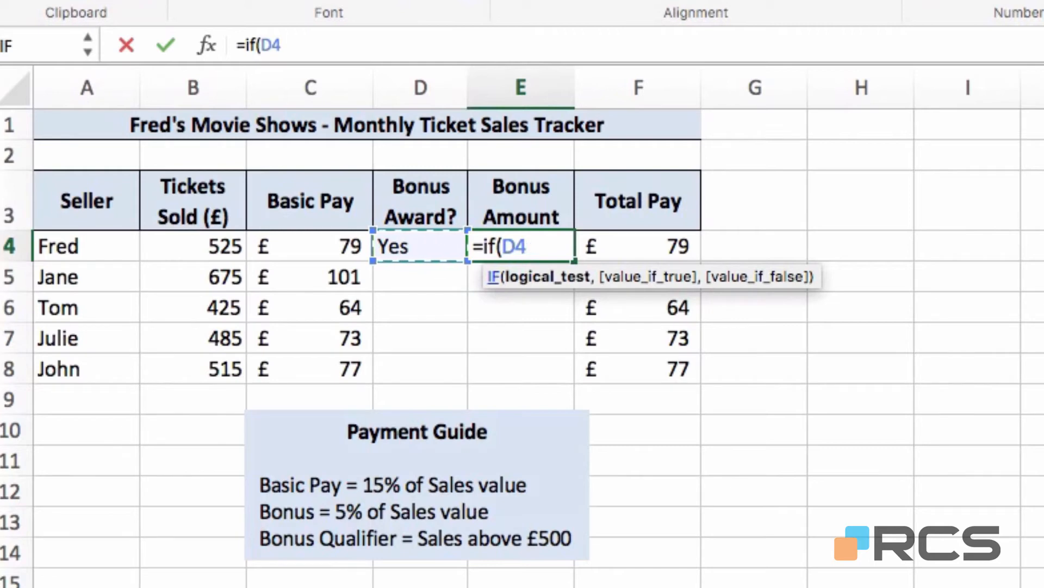
type("=")
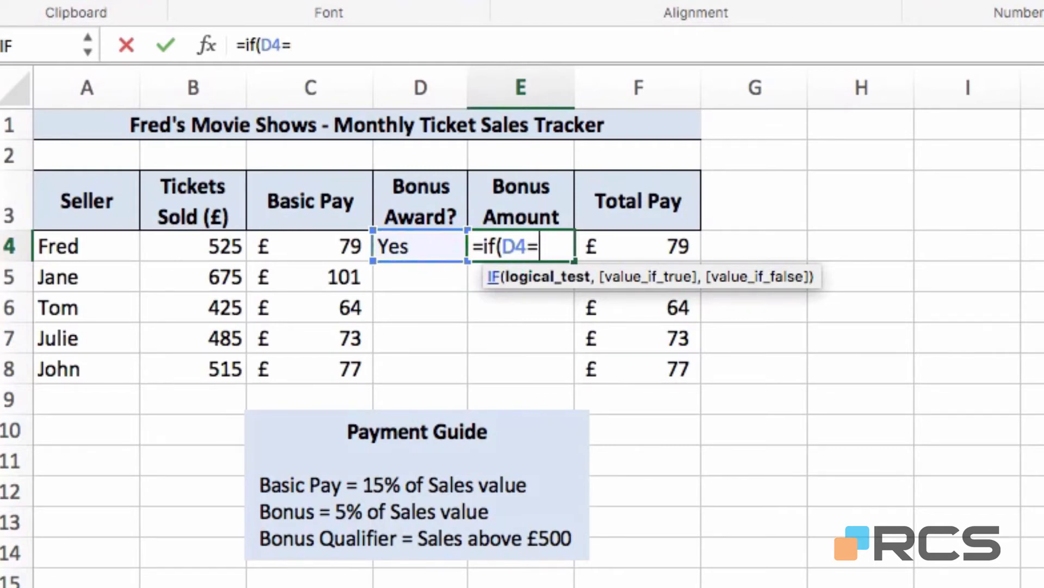
type("\"Yes")
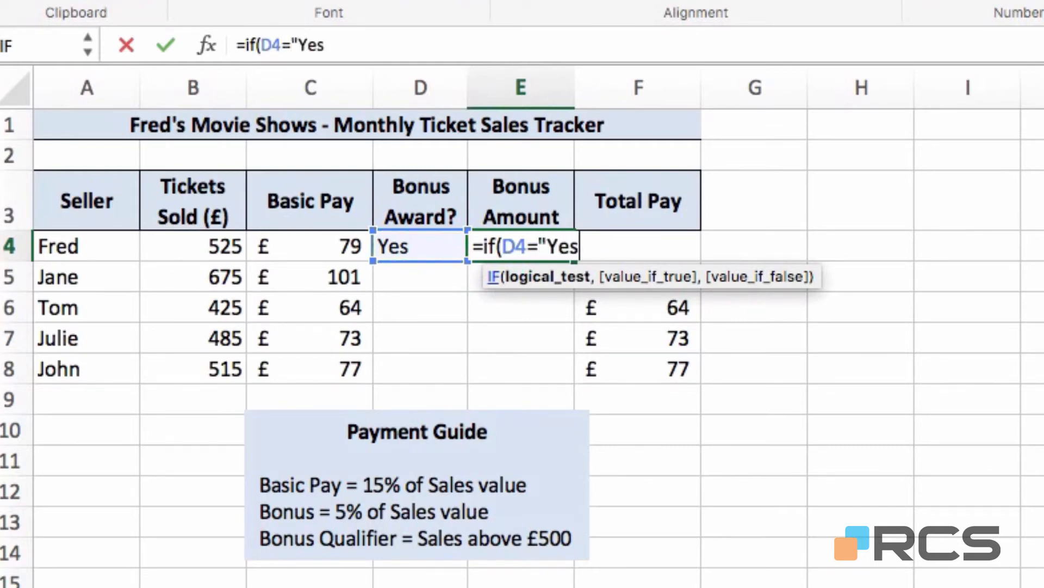
type("\",")
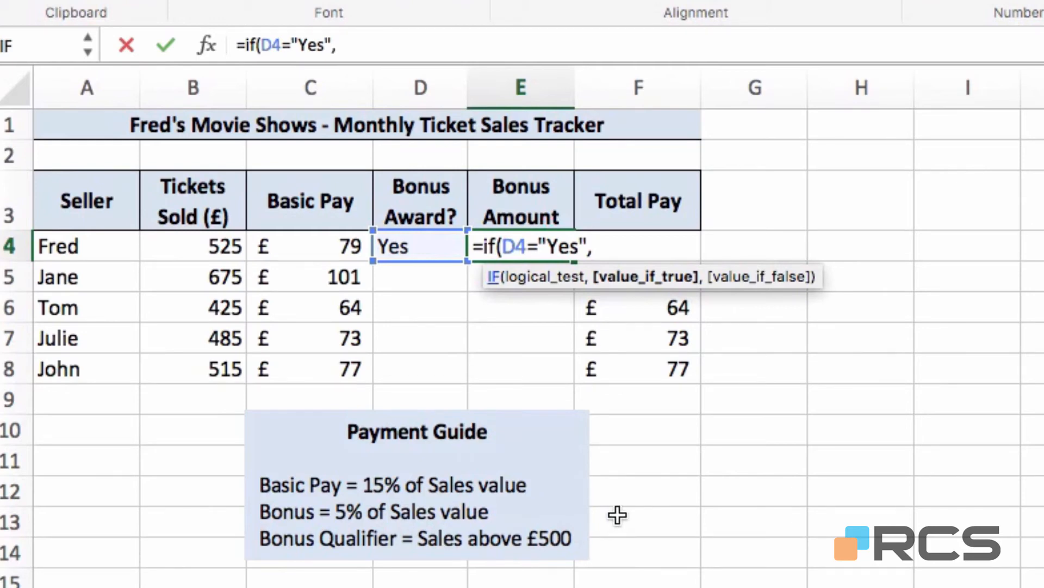
left_click(207, 251)
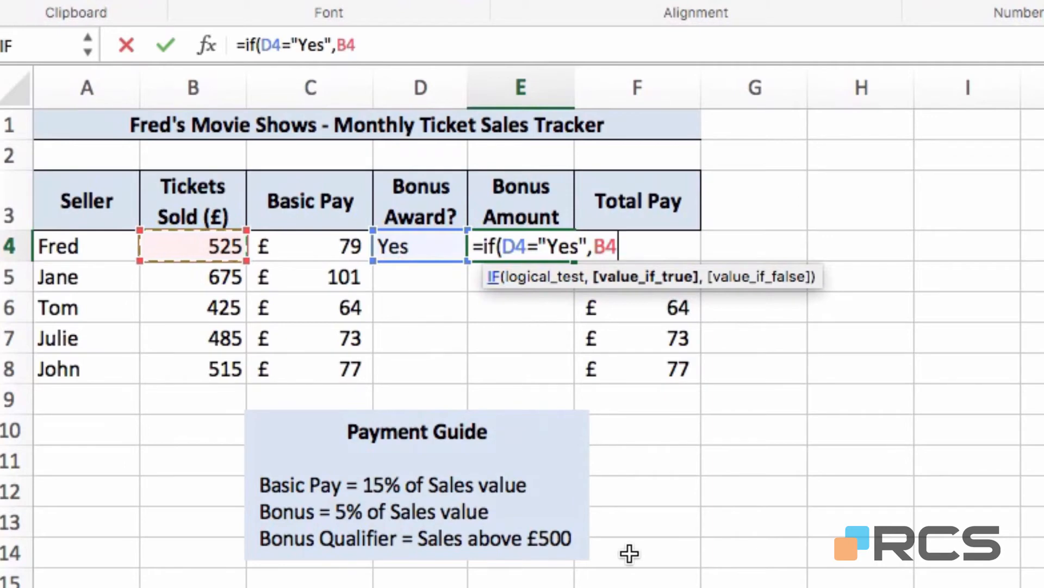
type("*")
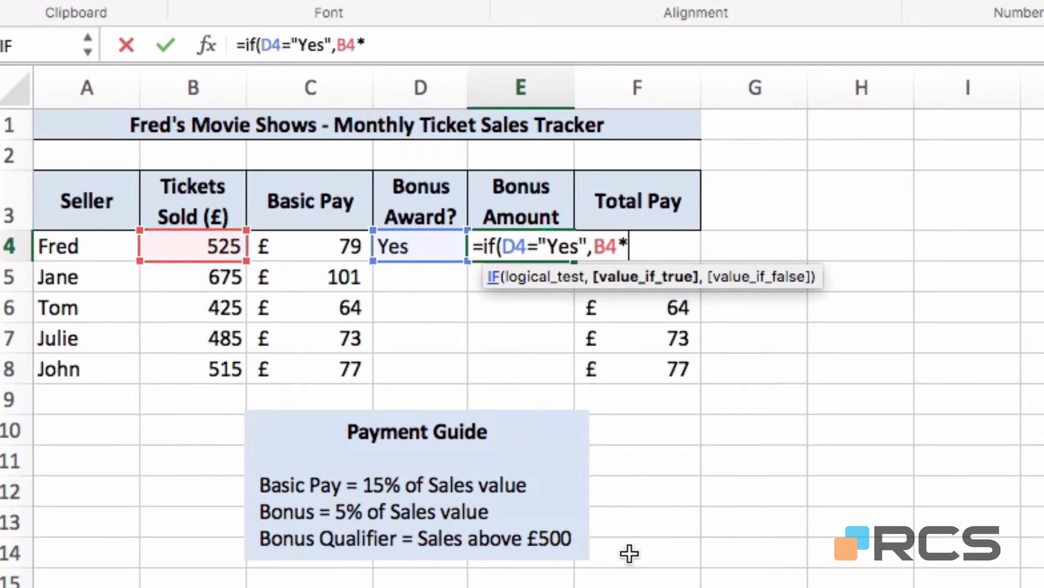
type("5%")
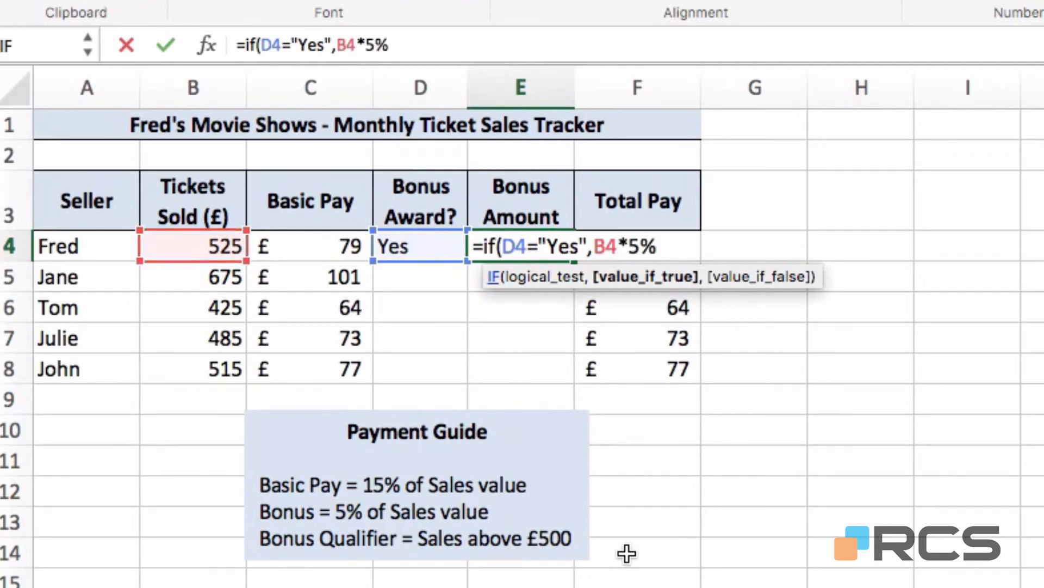
type(",")
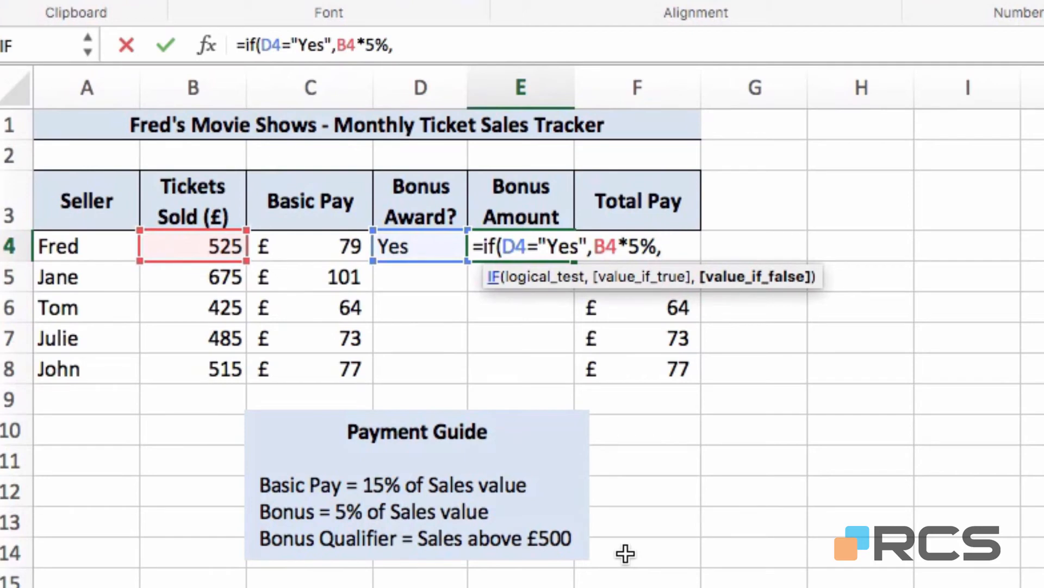
type("0)")
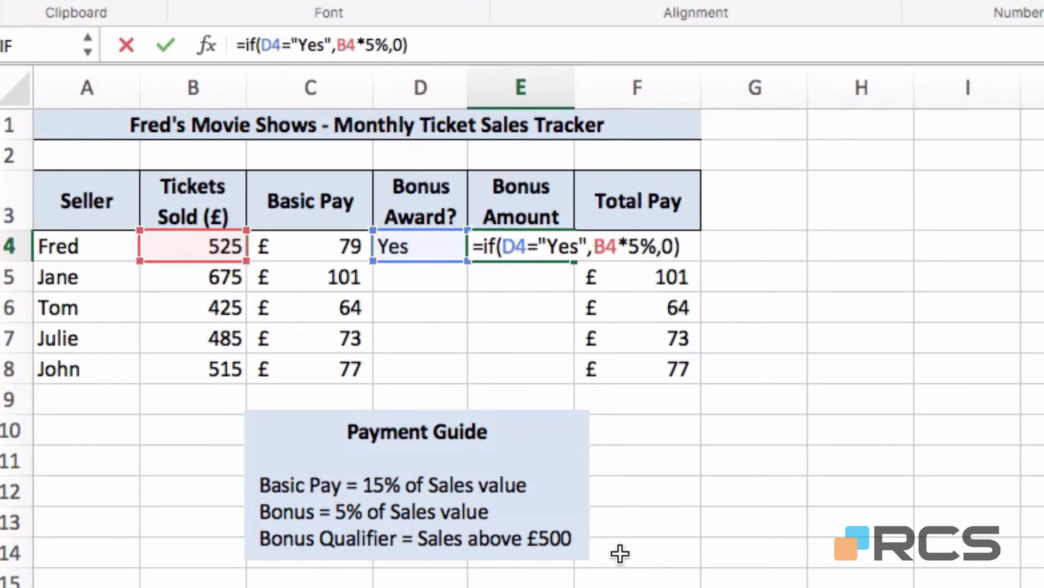
key("Return")
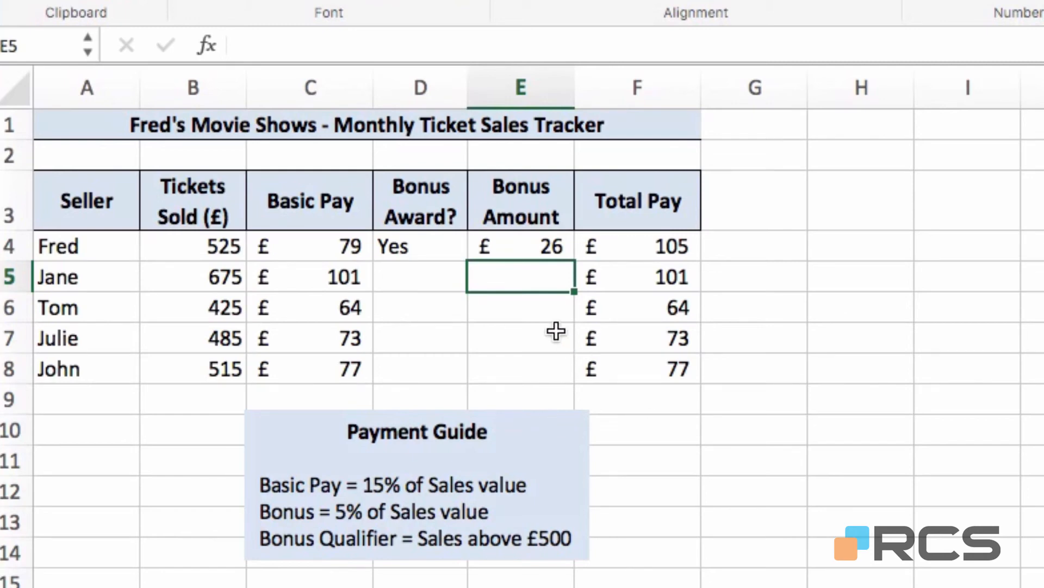
Fill the Bonus Award? and Bonus Amount formulas from D4:E4 down through row 8
left_click_drag(414, 253, 500, 253)
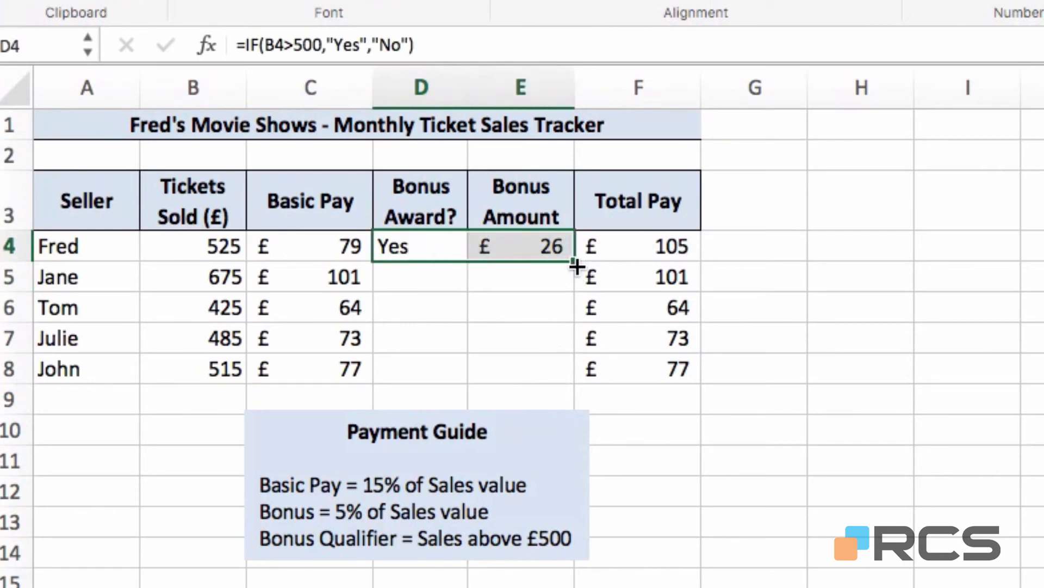
mouse_move(574, 263)
left_mouse_down()
mouse_move(567, 384)
mouse_move(561, 256)
left_mouse_up()
left_click_drag(574, 261, 574, 383)
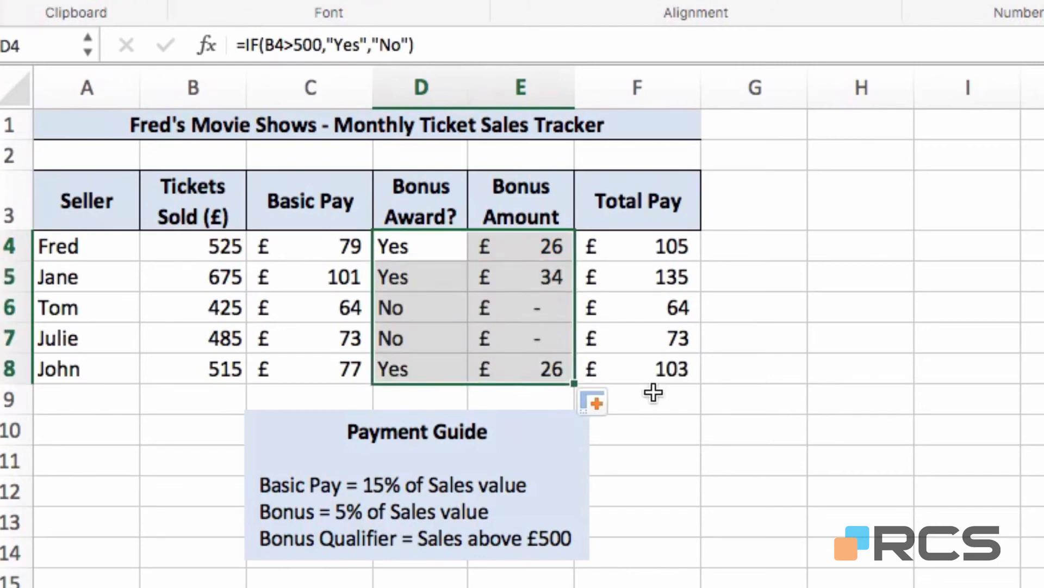
left_click(753, 382)
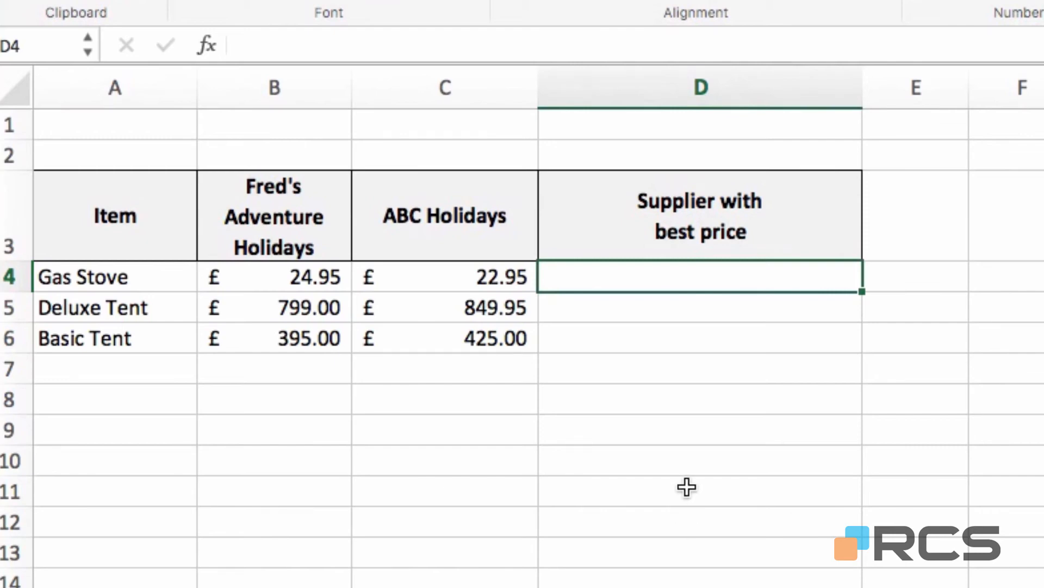
Enter the formula =IF(B4>C4,C3,B3) in cell D4 of the Supplier with best price column
type("=")
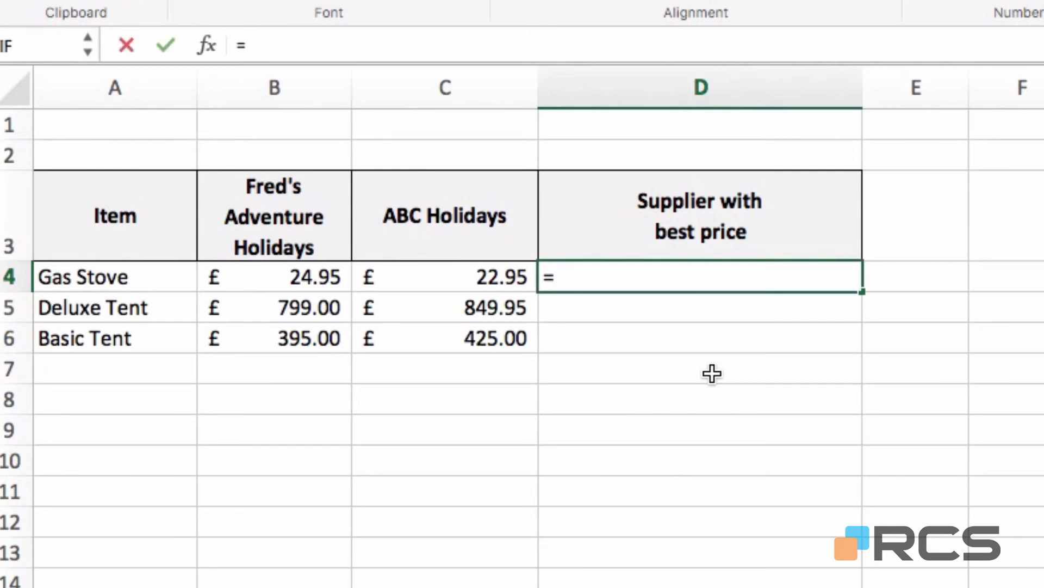
type("if")
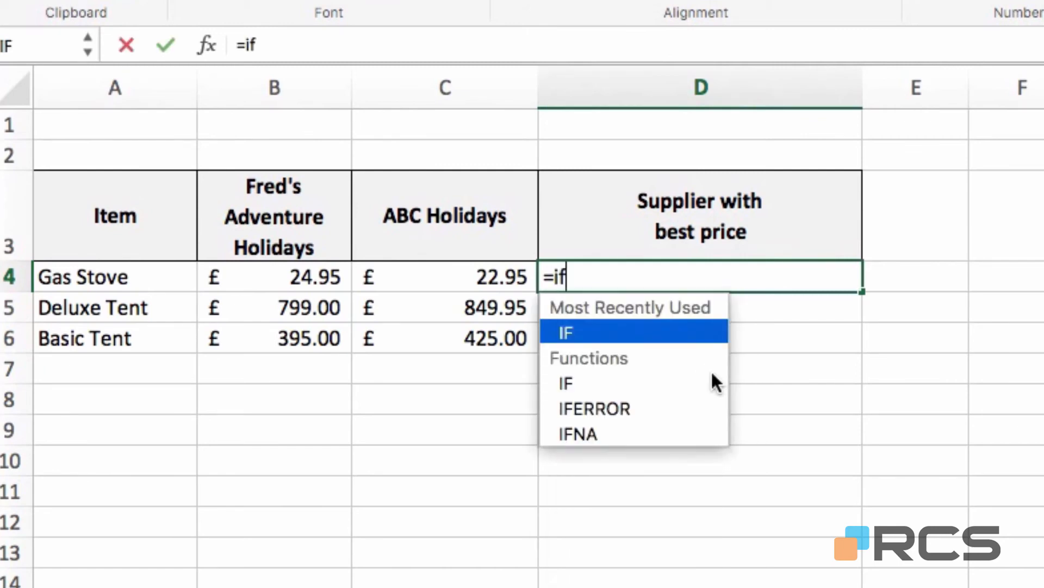
type("(")
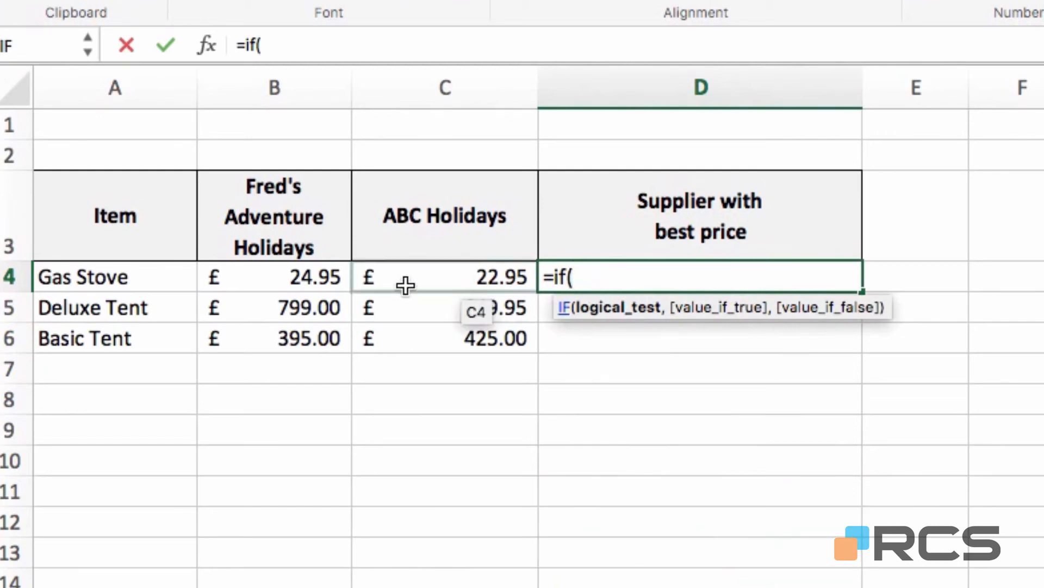
left_click(315, 281)
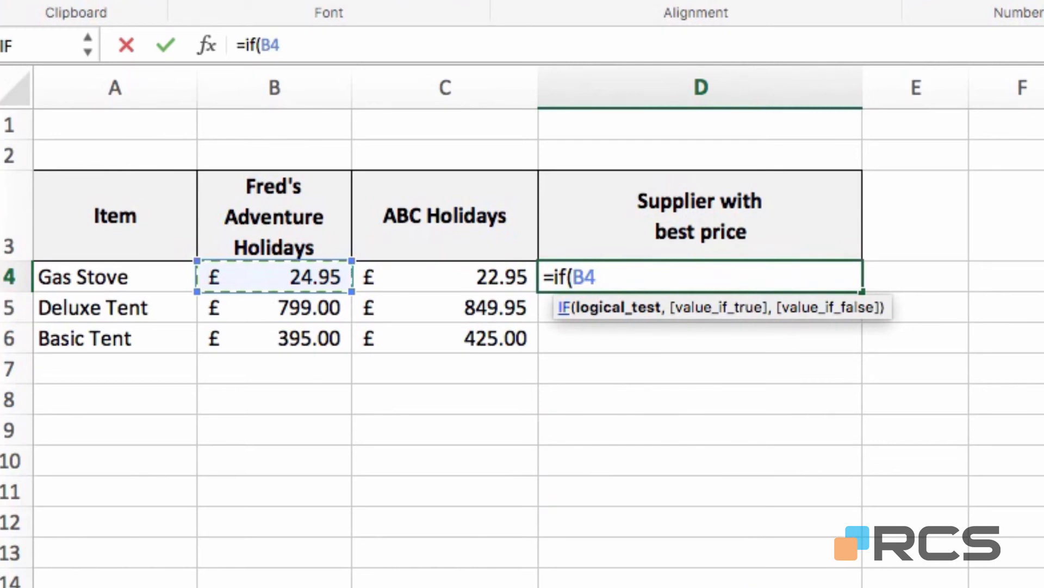
type(">")
left_click(414, 284)
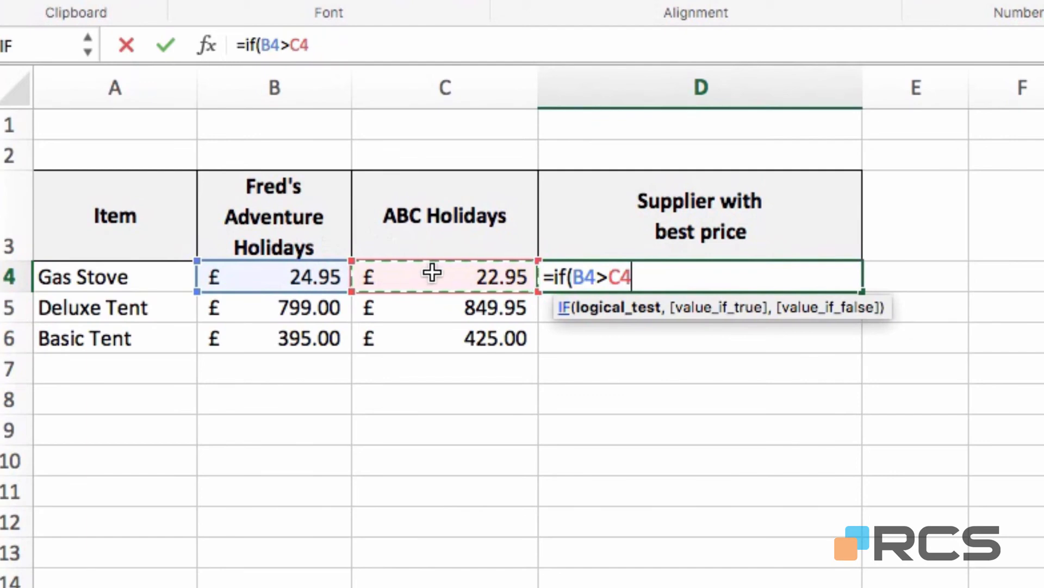
type(",")
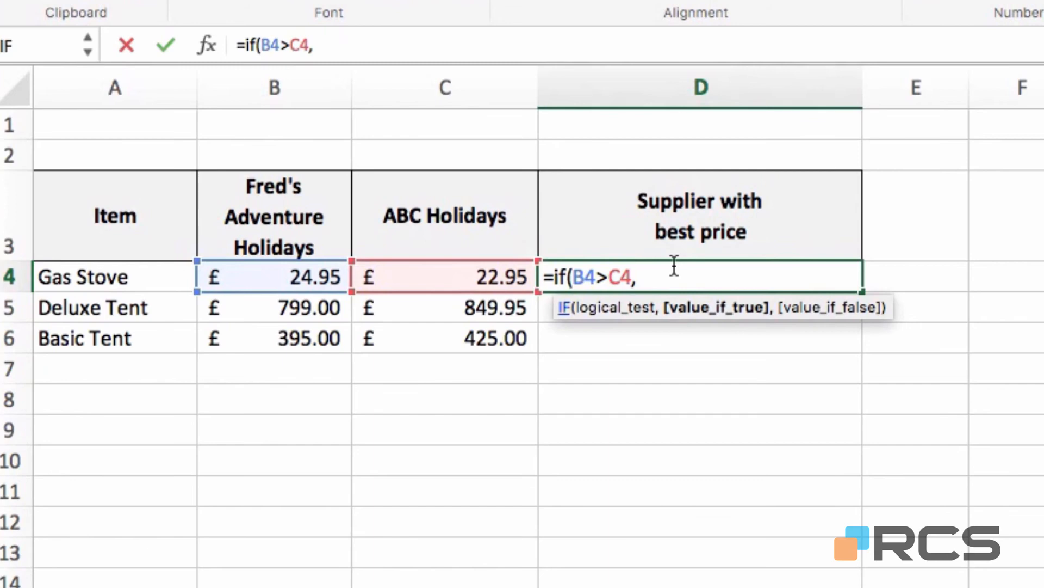
left_click(463, 218)
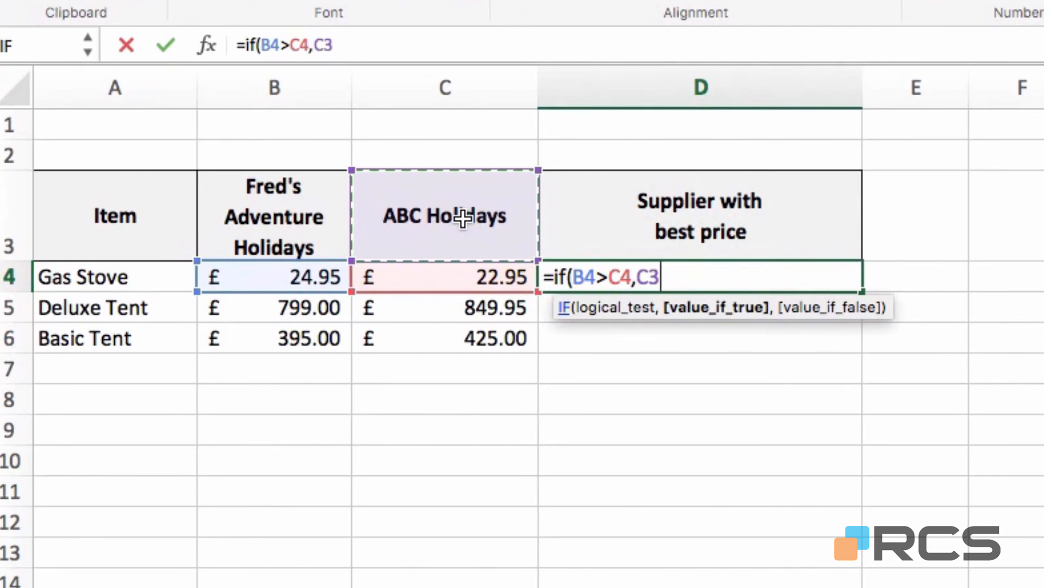
type(",")
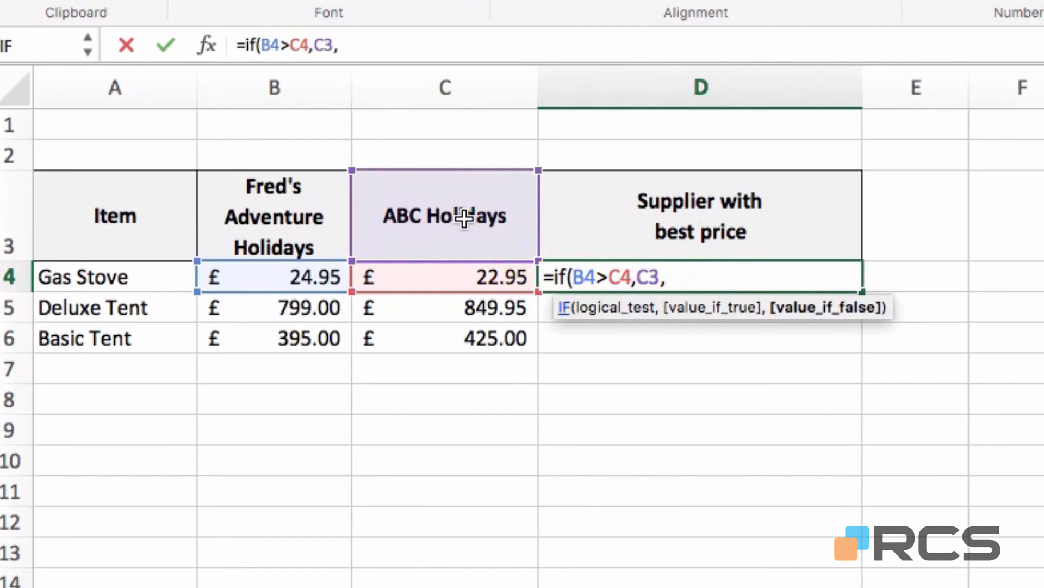
left_click(252, 217)
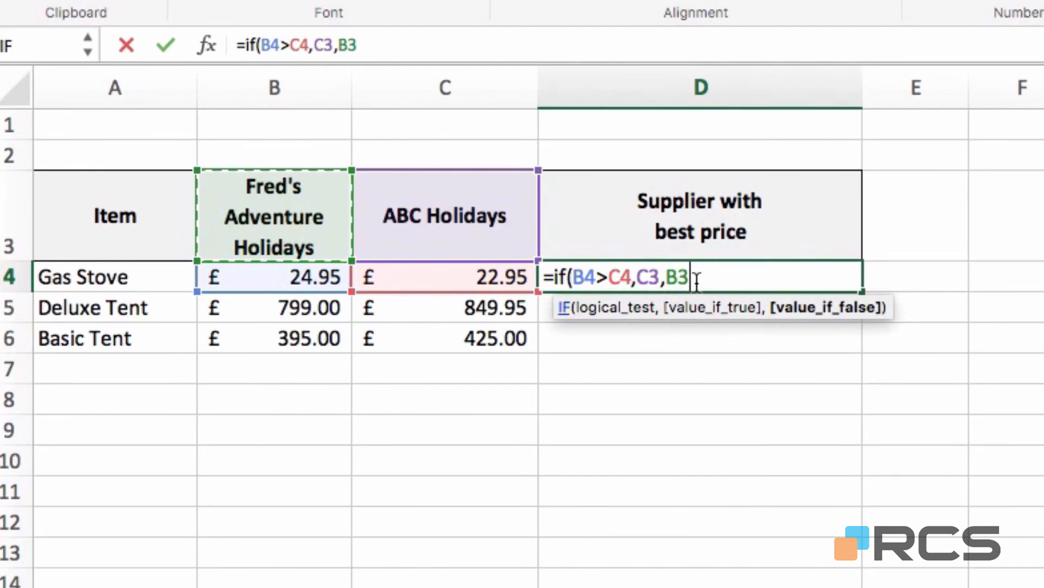
type(")")
key("Return")
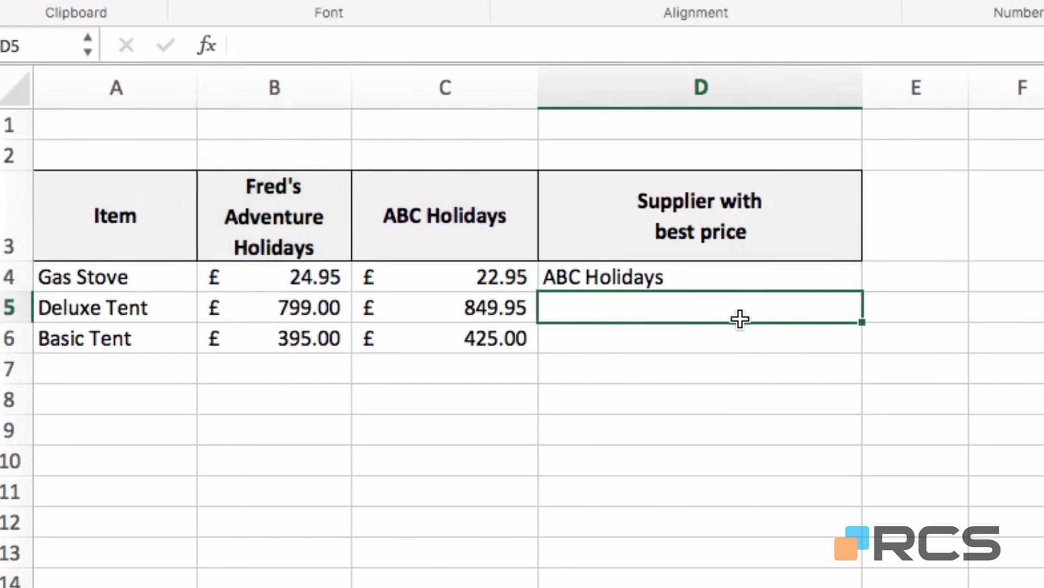
Test the best-price formula by setting the Gas Stove price from Fred's Adventure Holidays in B4 to 19.99
left_click(304, 284)
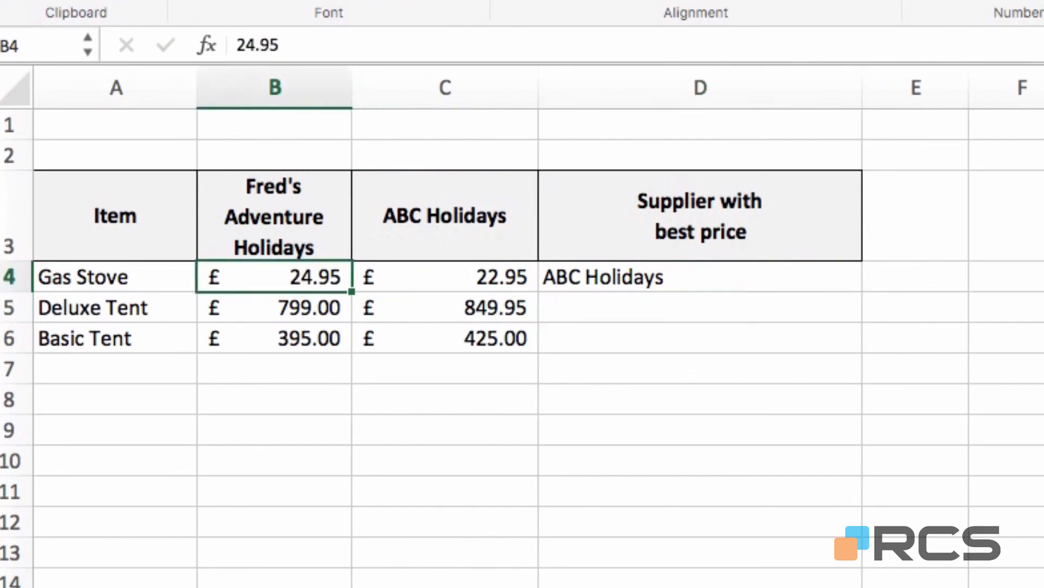
type("19.99")
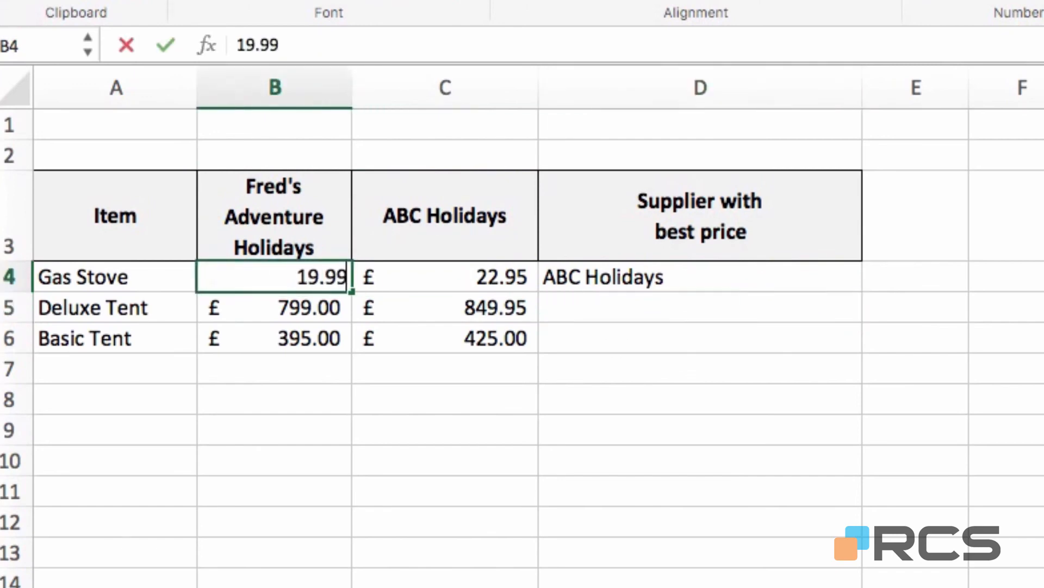
key("Return")
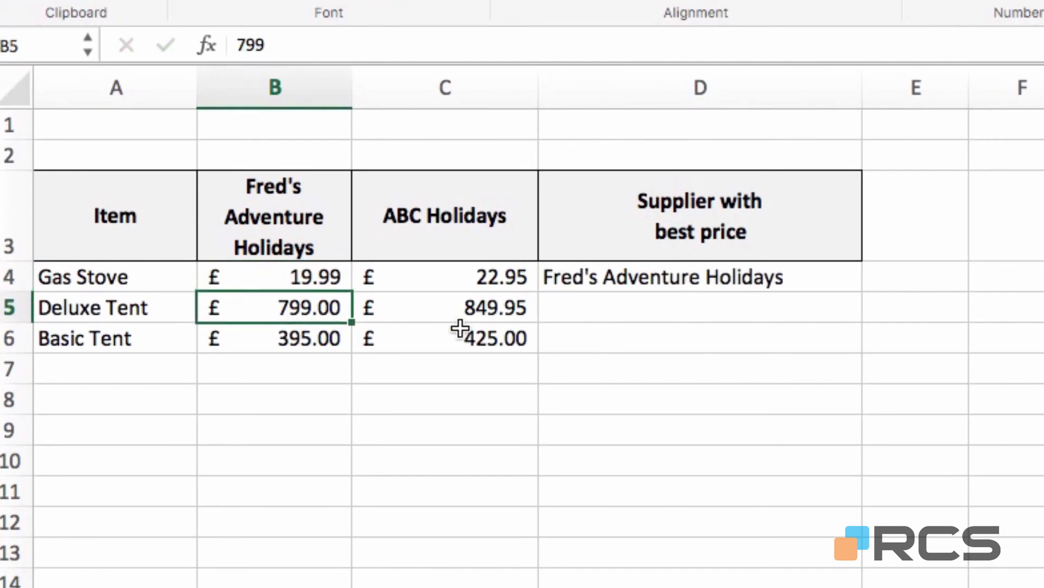
Make the supplier name references in D4's formula absolute, as $C$3 and $B$3, and fill the formula down through row 6
left_click(633, 278)
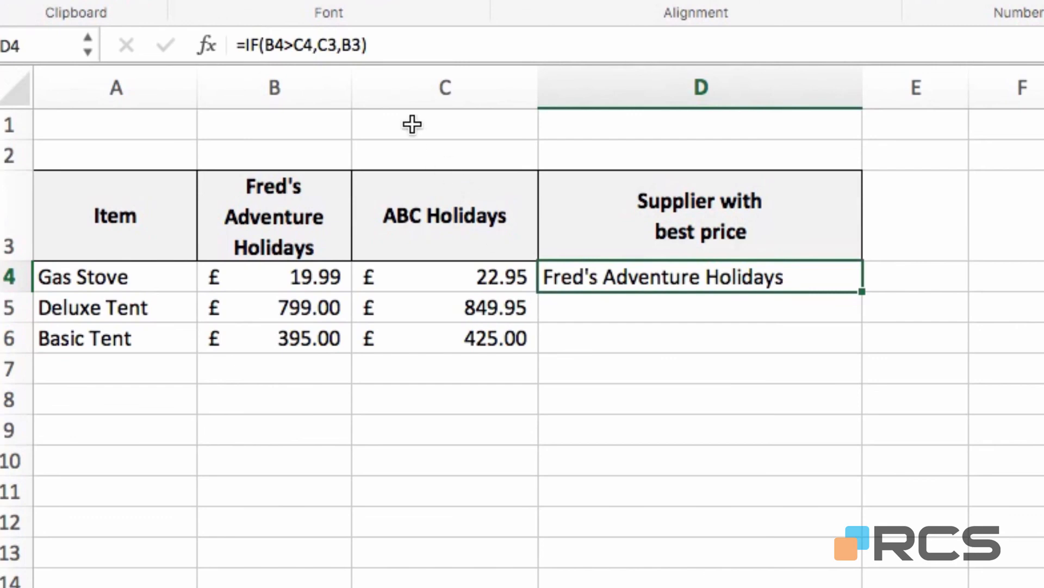
left_click_drag(338, 46, 319, 46)
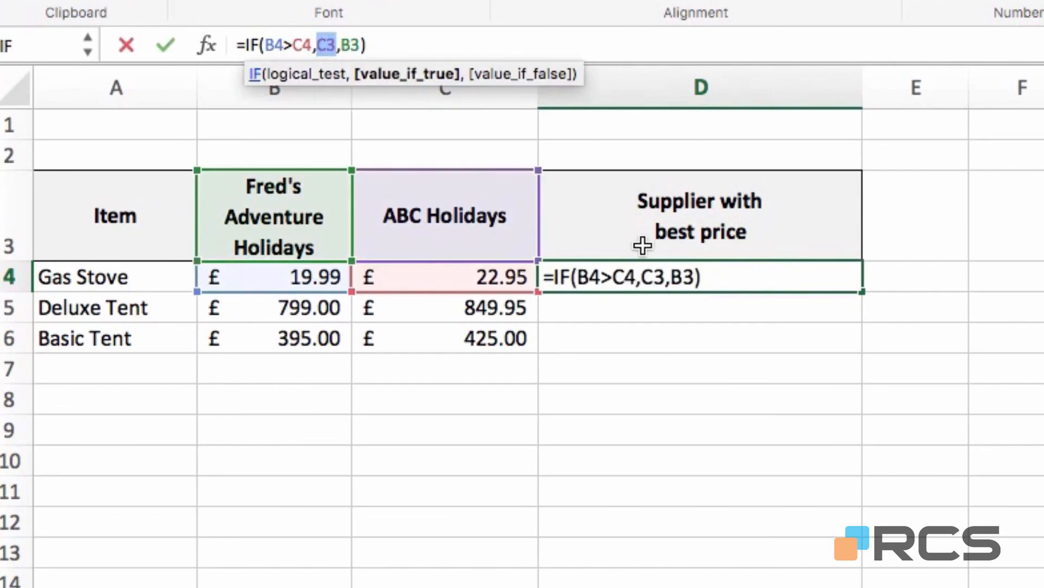
key("F4")
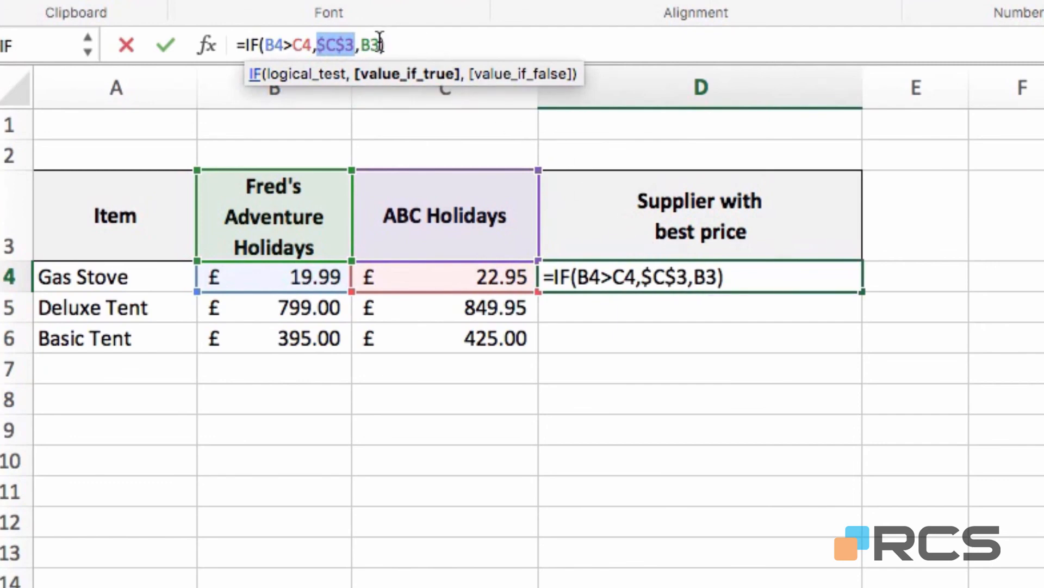
left_click_drag(382, 44, 361, 45)
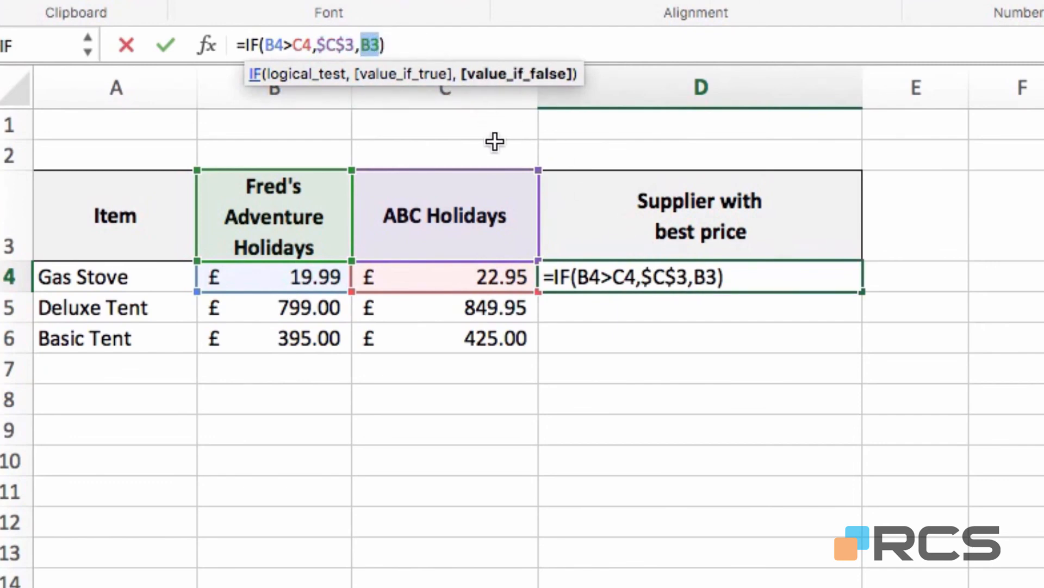
key("F4")
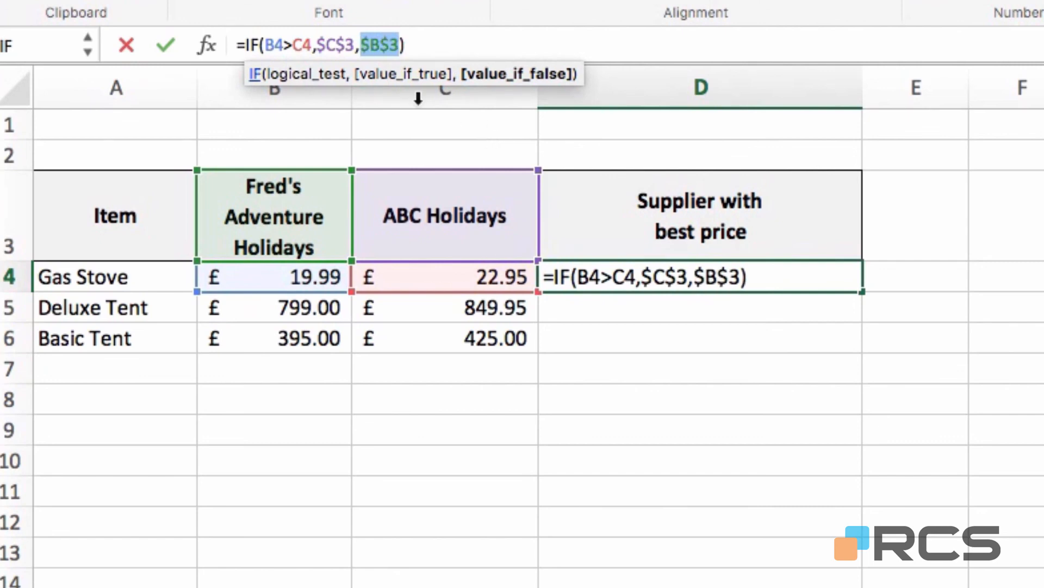
left_click(166, 47)
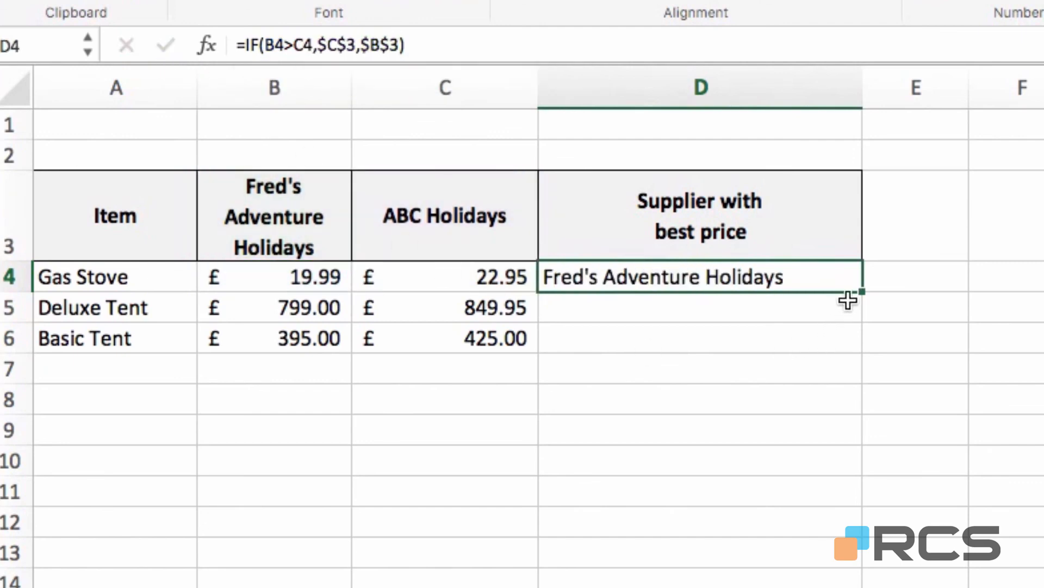
left_click_drag(861, 298, 855, 348)
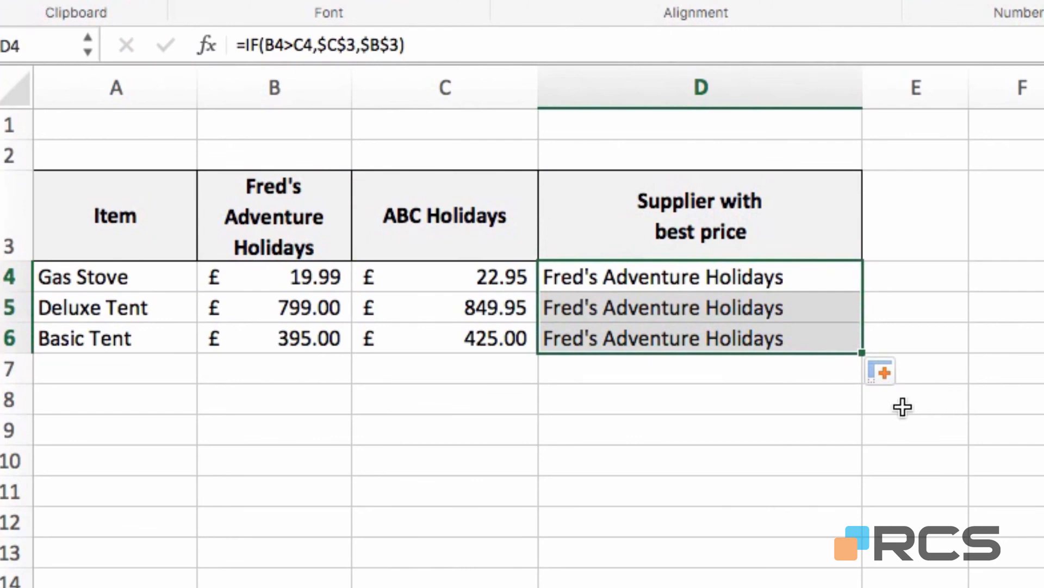
Test the Basic Tent row by setting Fred's Adventure Holidays' price in B6 to 475, followed by ABC Holidays' price in C6 to 475
left_click(330, 342)
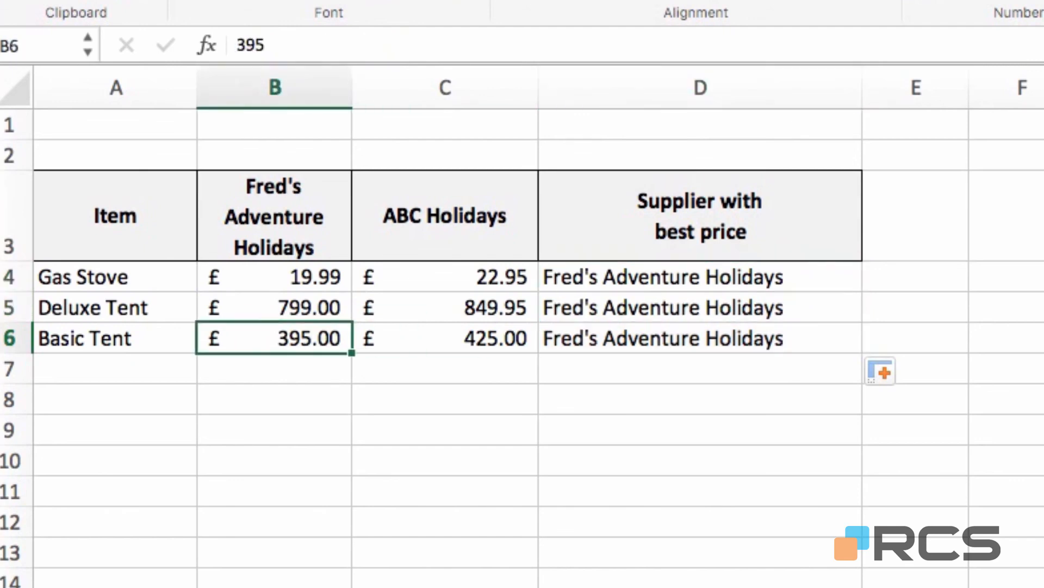
type("475")
key("Return")
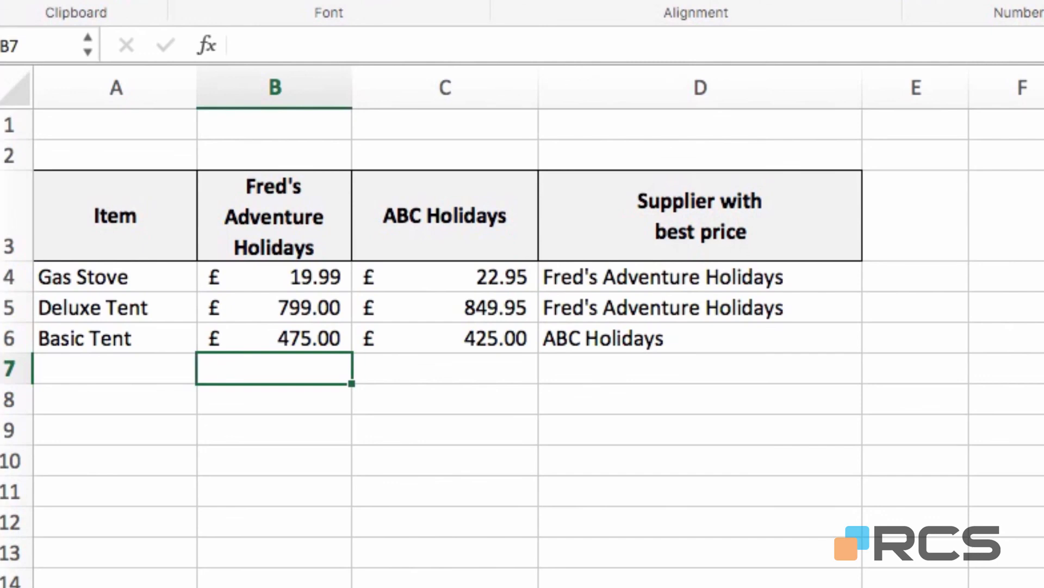
left_click(275, 338)
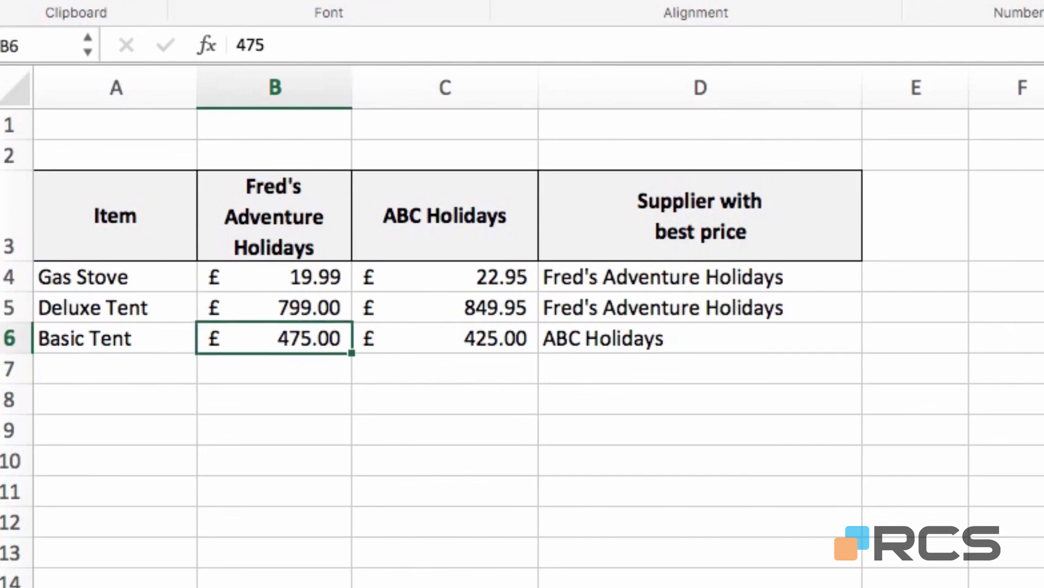
left_click(445, 338)
type("475")
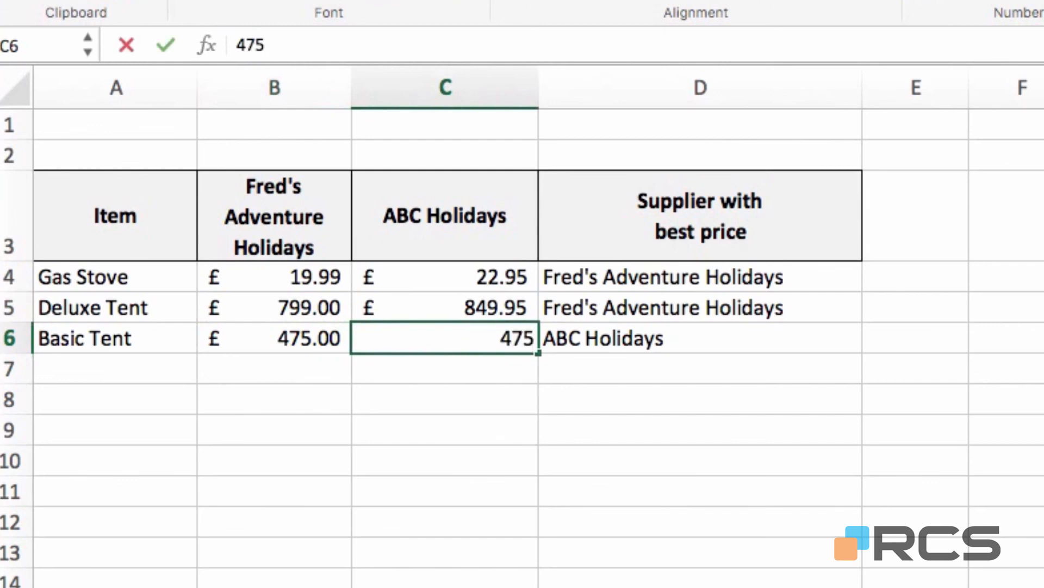
key("Return")
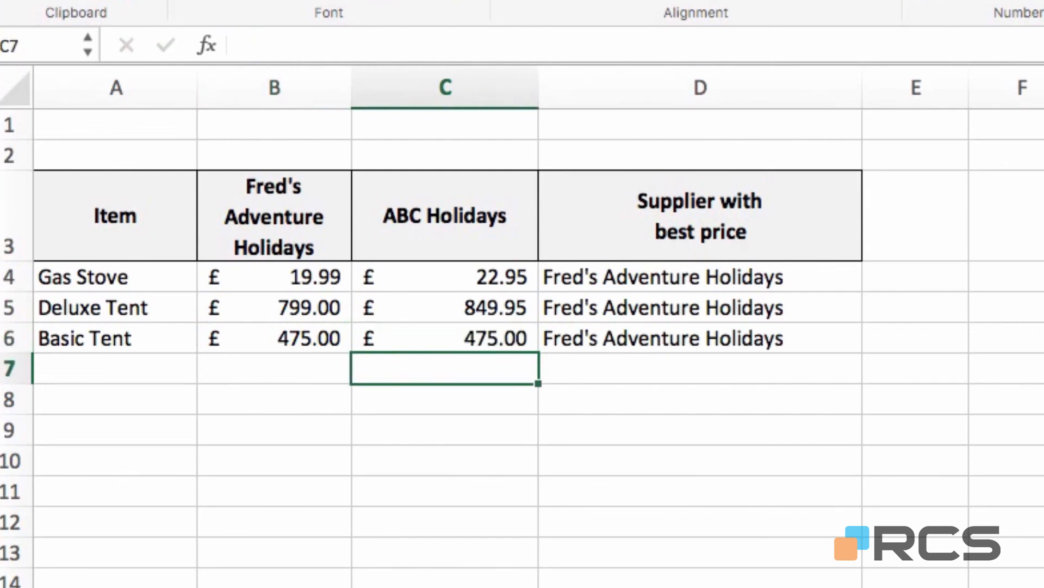